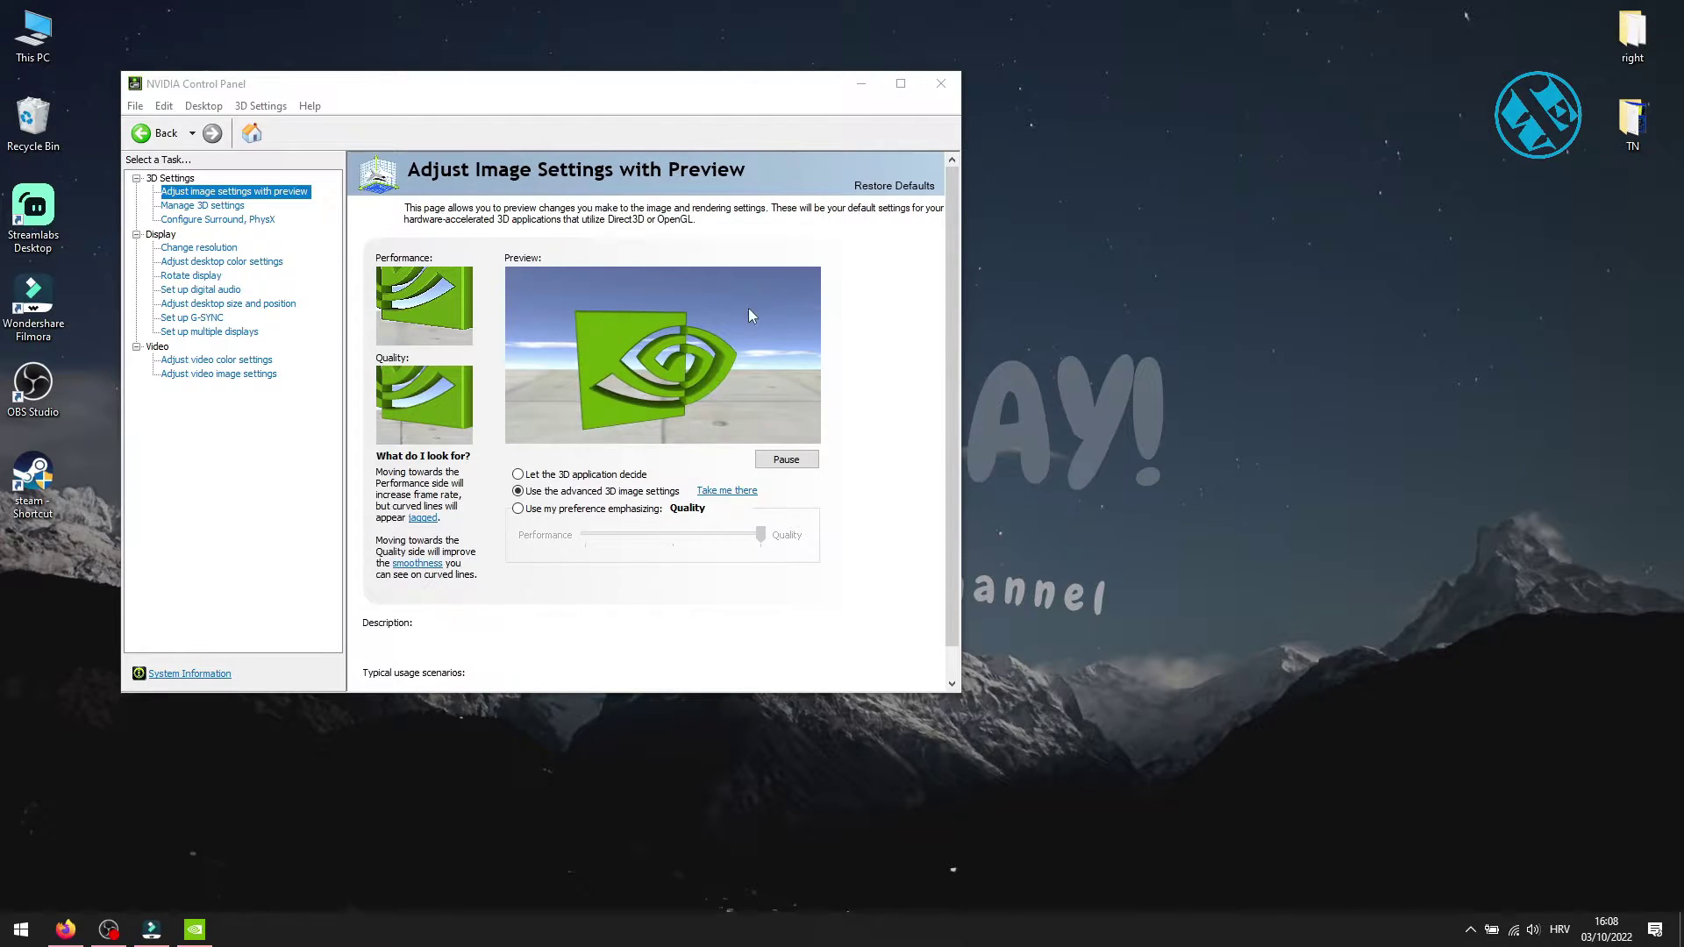
Check the desktop right-click menu for the control panel entry, then close the NVIDIA Control Panel window
click(406, 106)
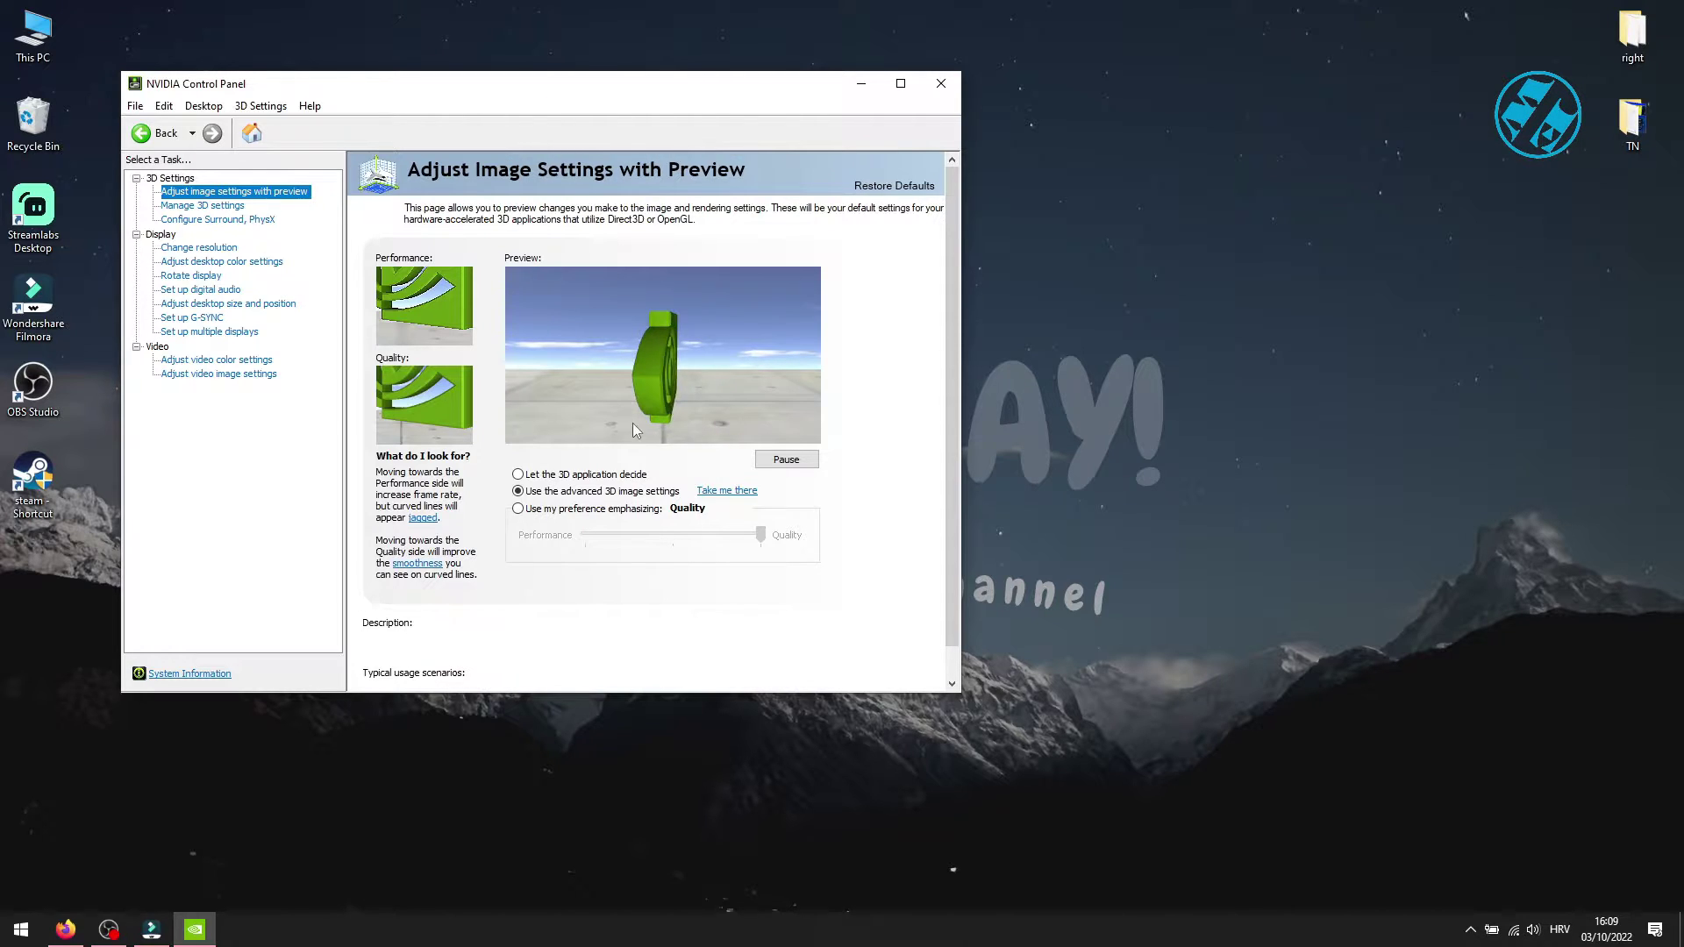
right_click(1069, 291)
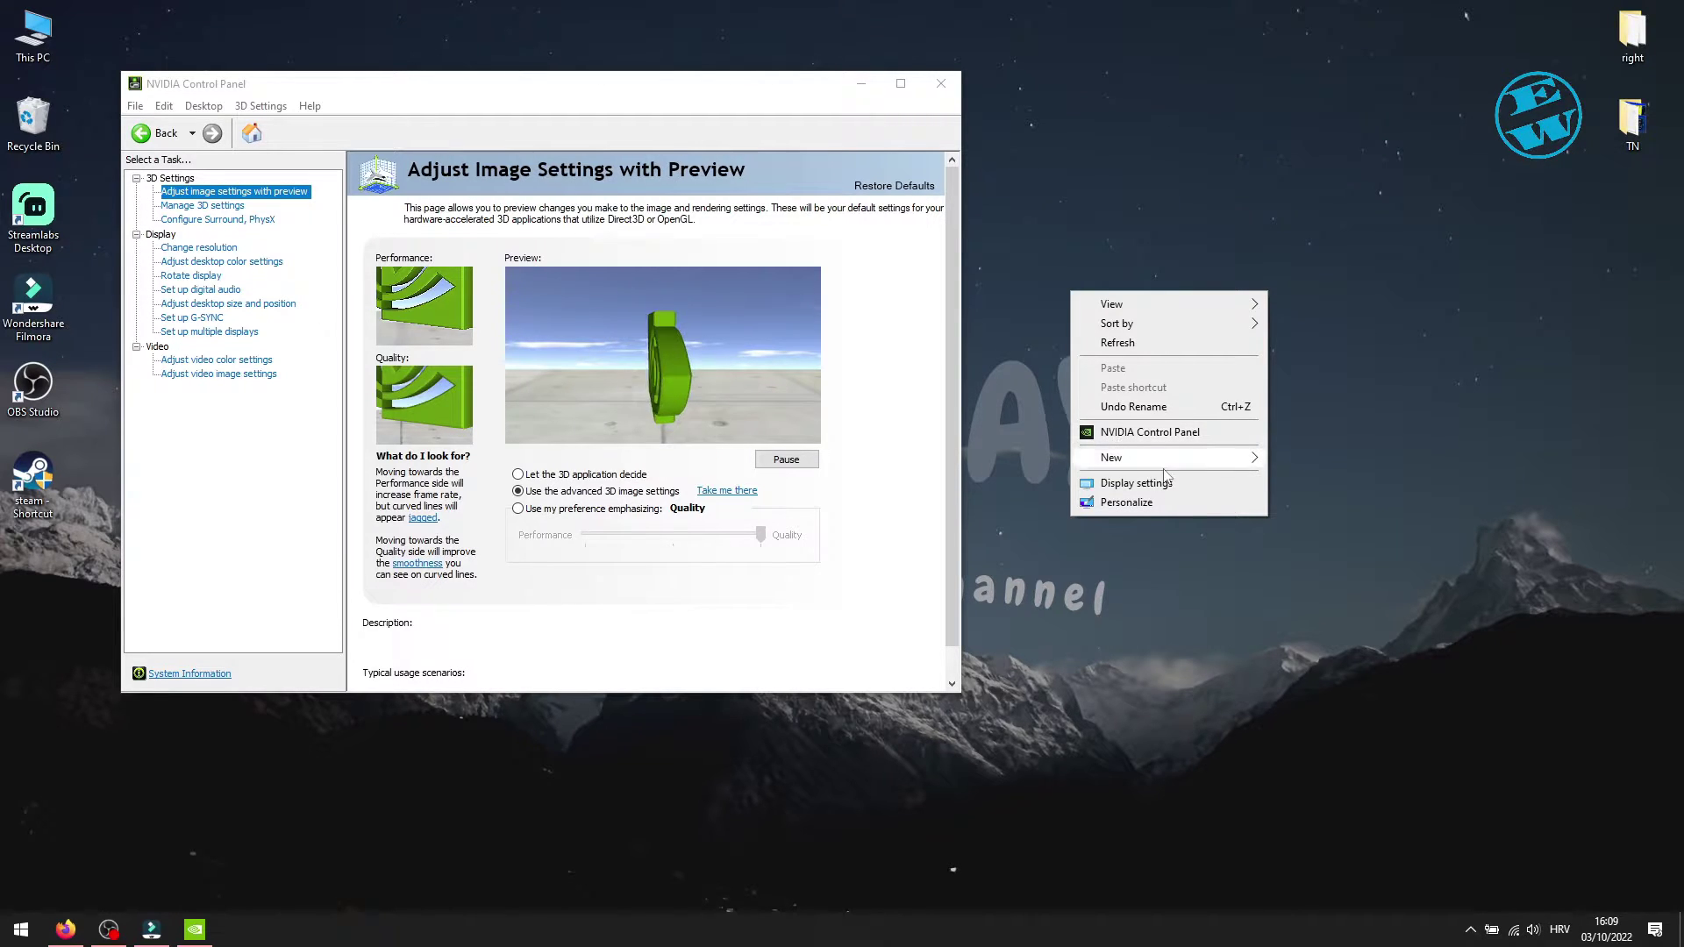
click(1210, 143)
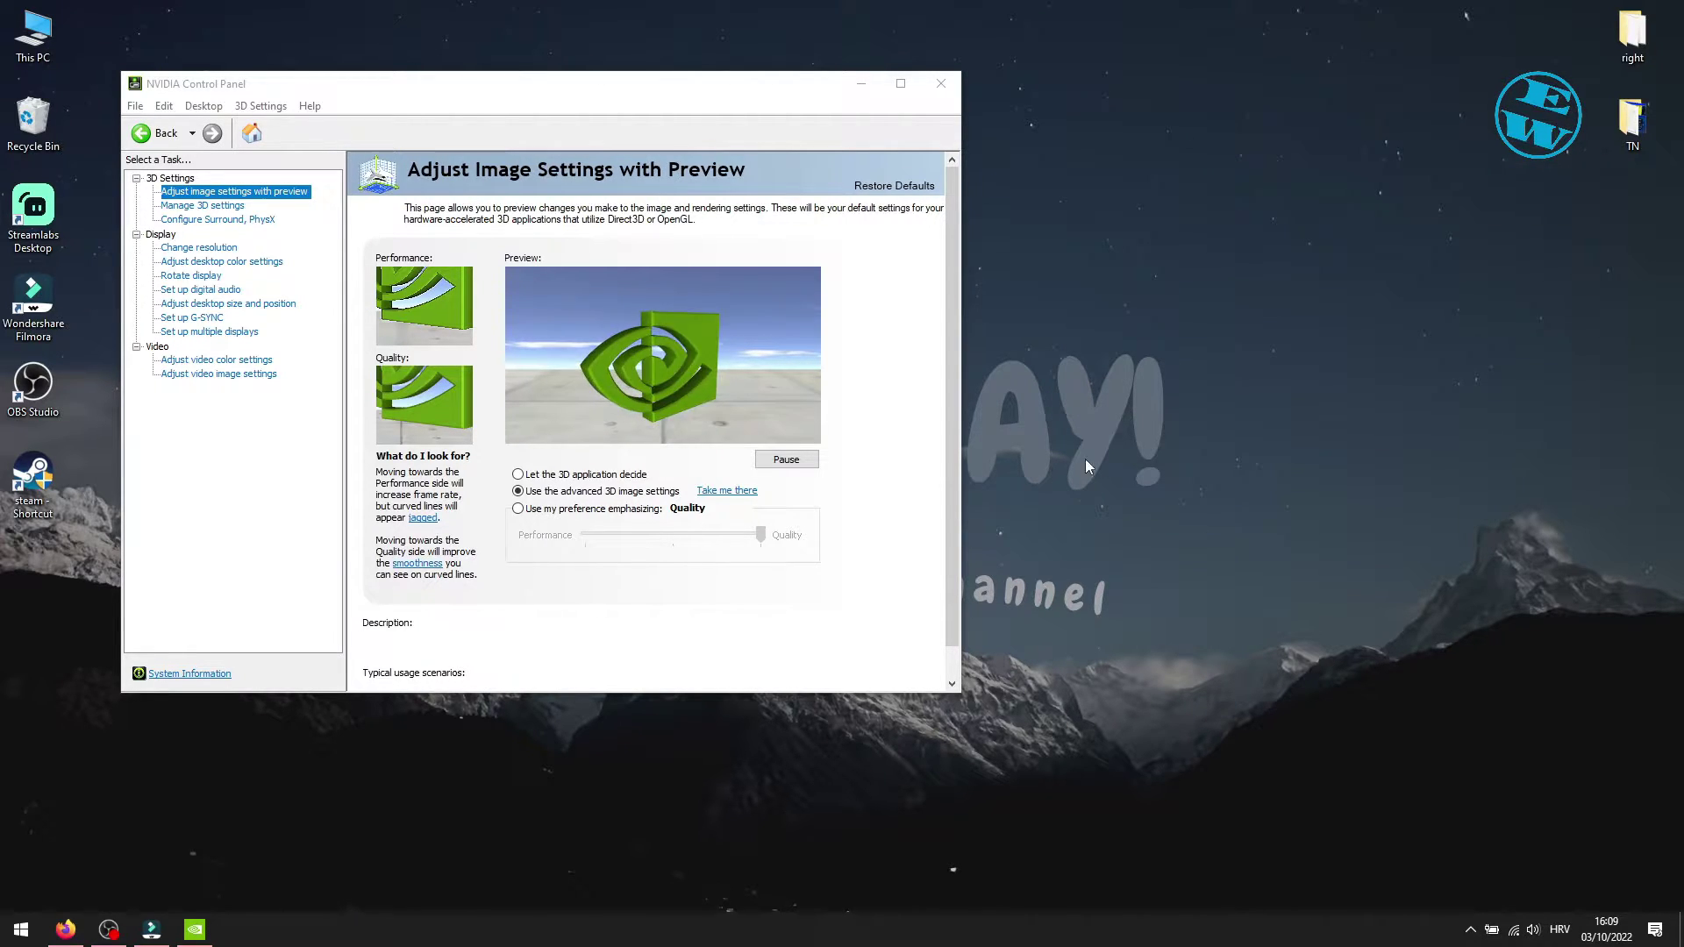
click(938, 87)
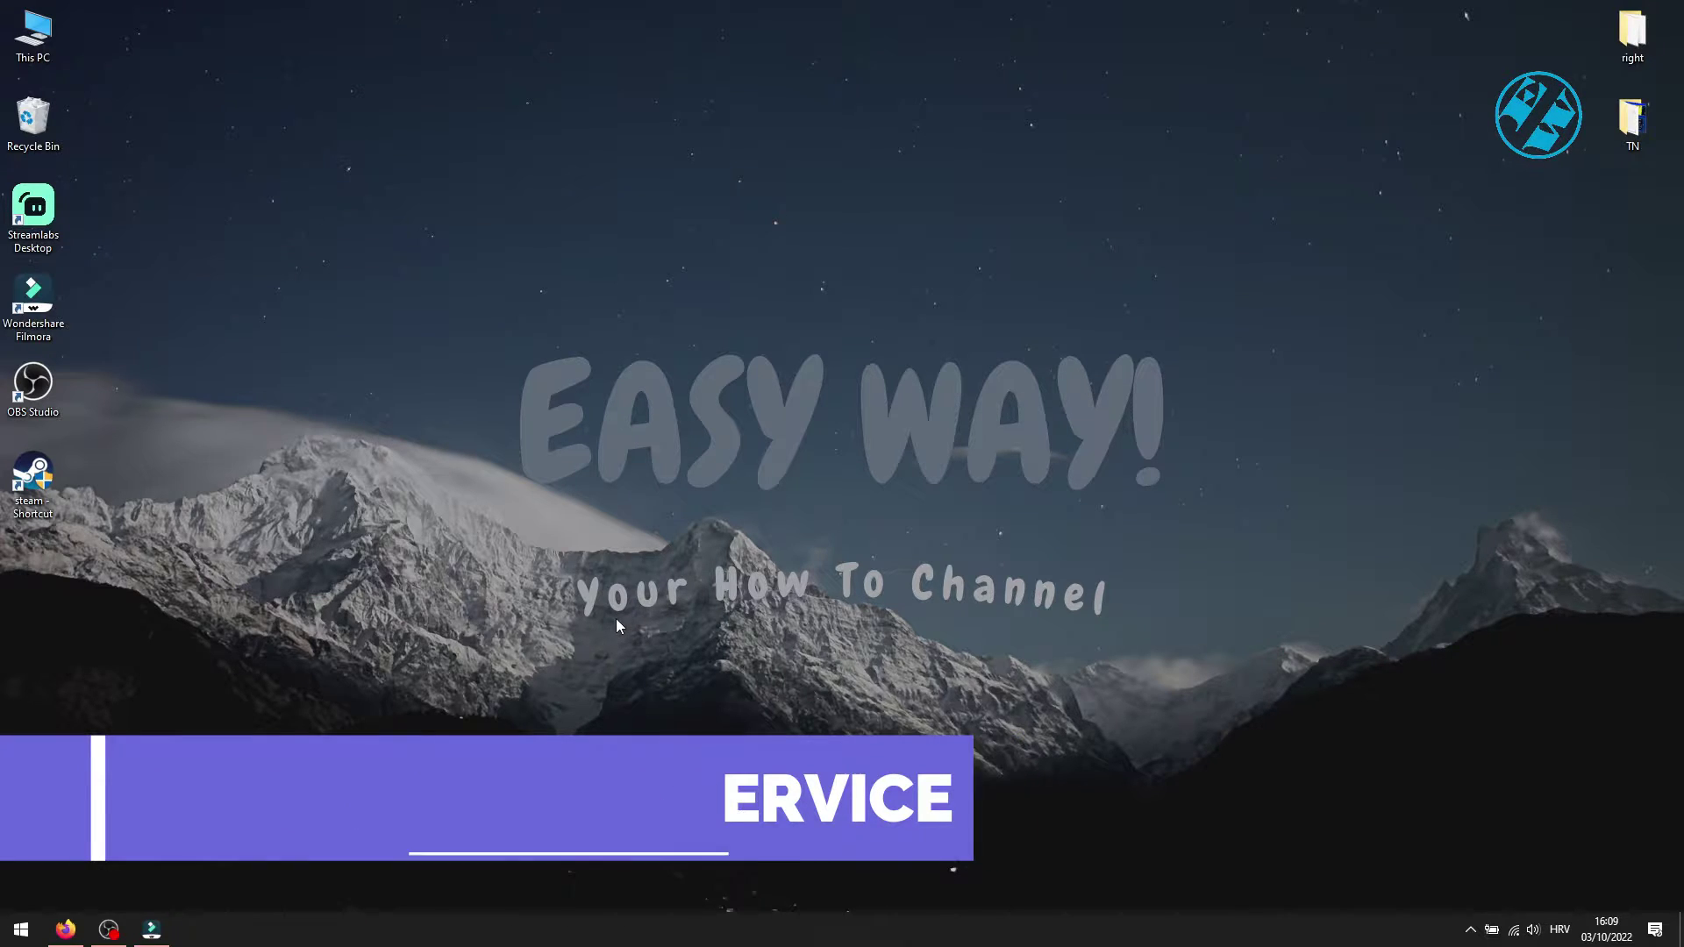
Run services.msc from the Start quick menu to bring up the Services console
right_click(20, 931)
click(49, 857)
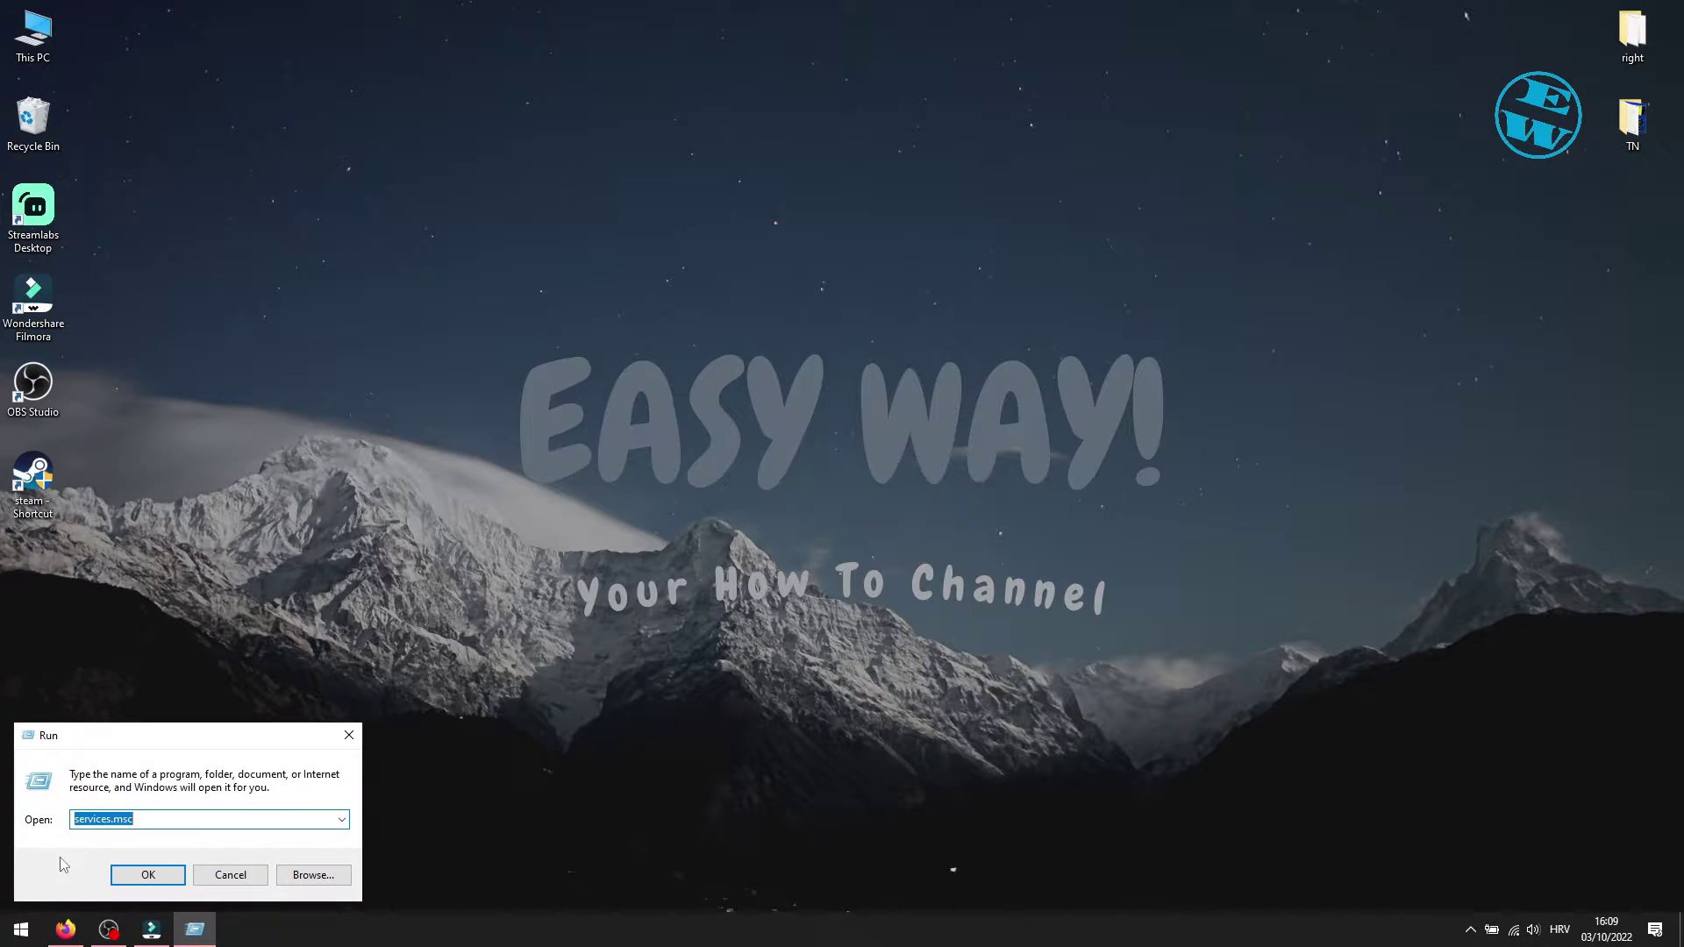
click(98, 820)
double_click(179, 819)
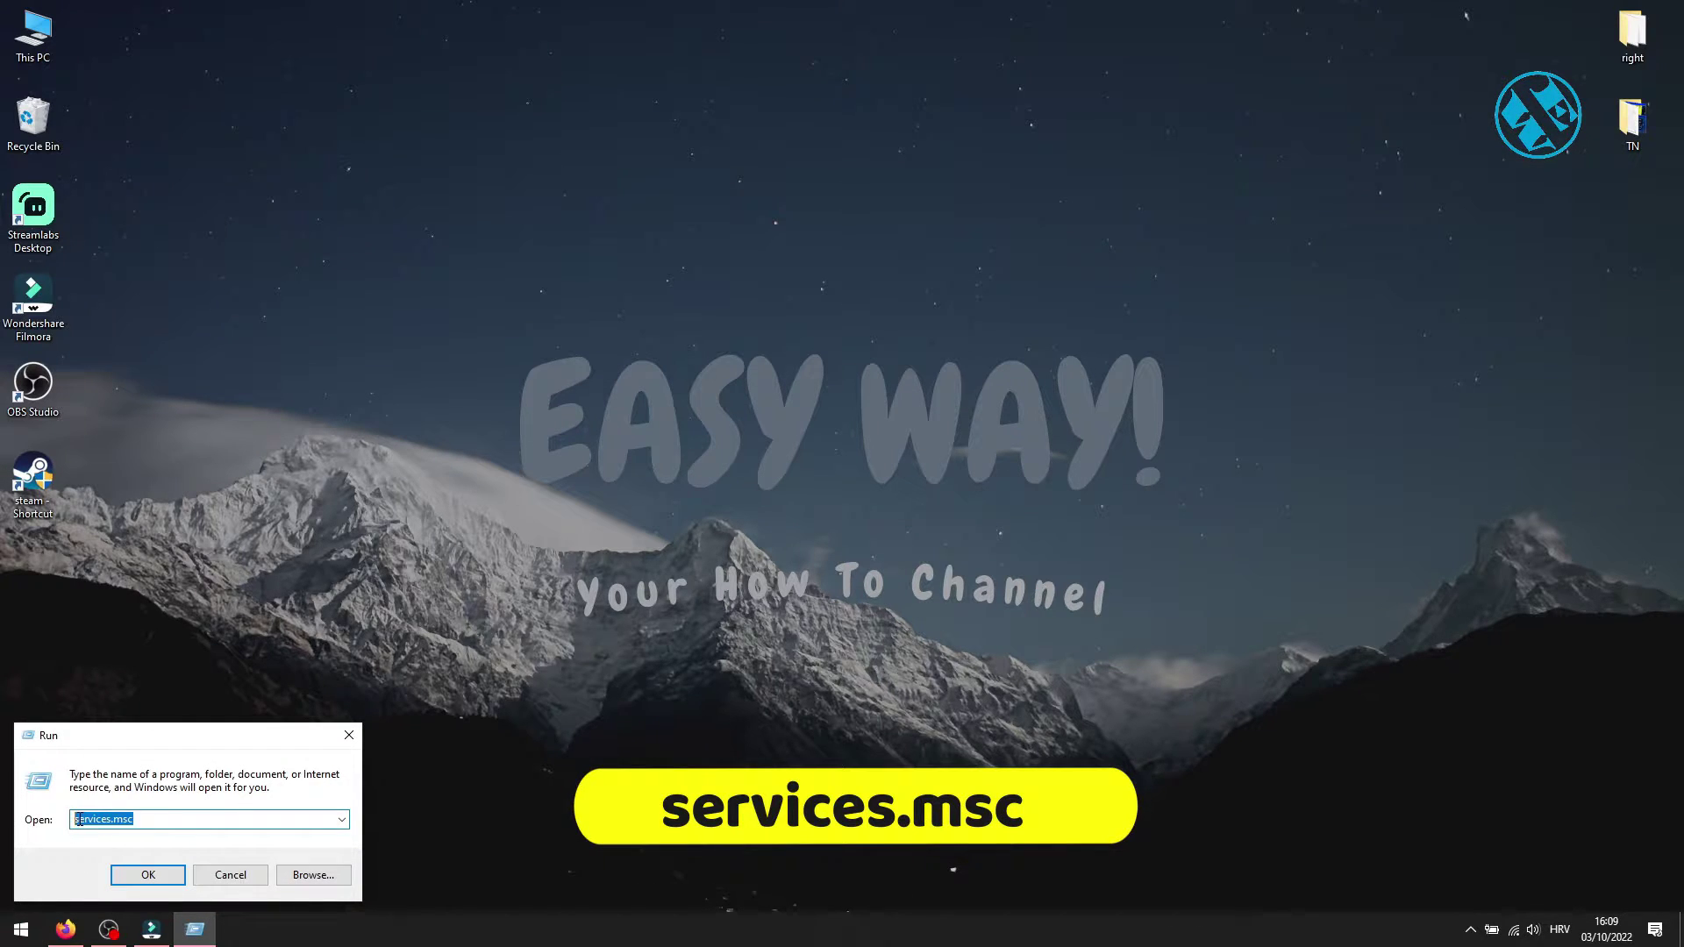
key(Return)
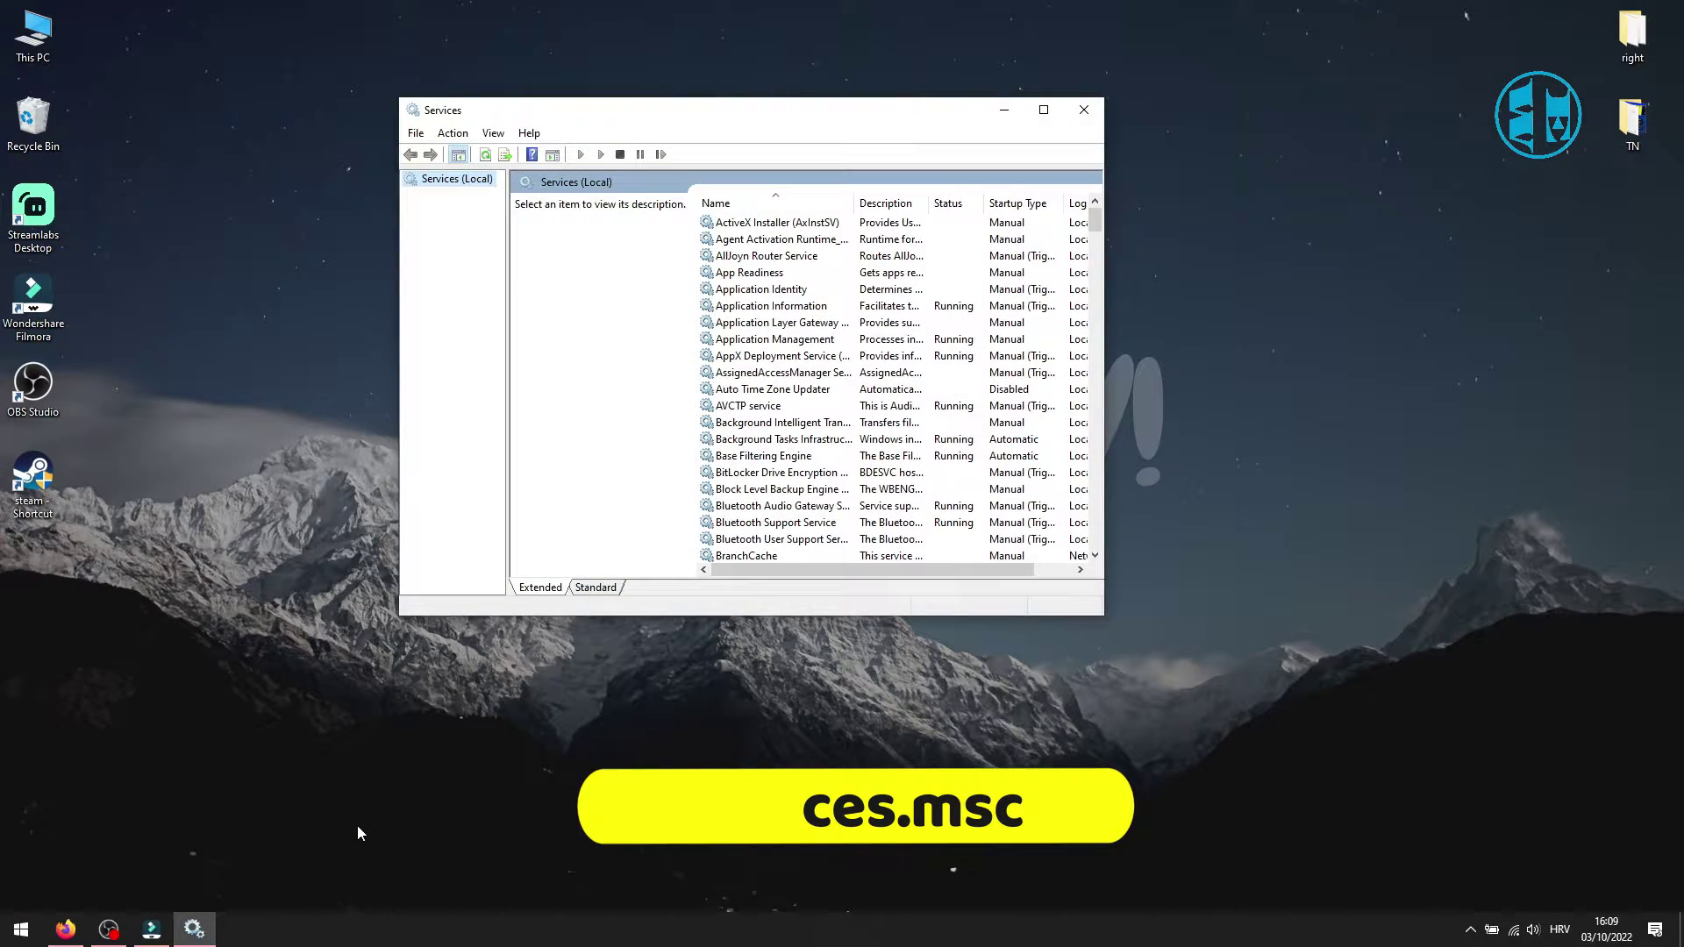
Locate NVIDIA Display Container LS, review its Start/Stop/Restart actions, then close Services
drag(724, 117, 769, 140)
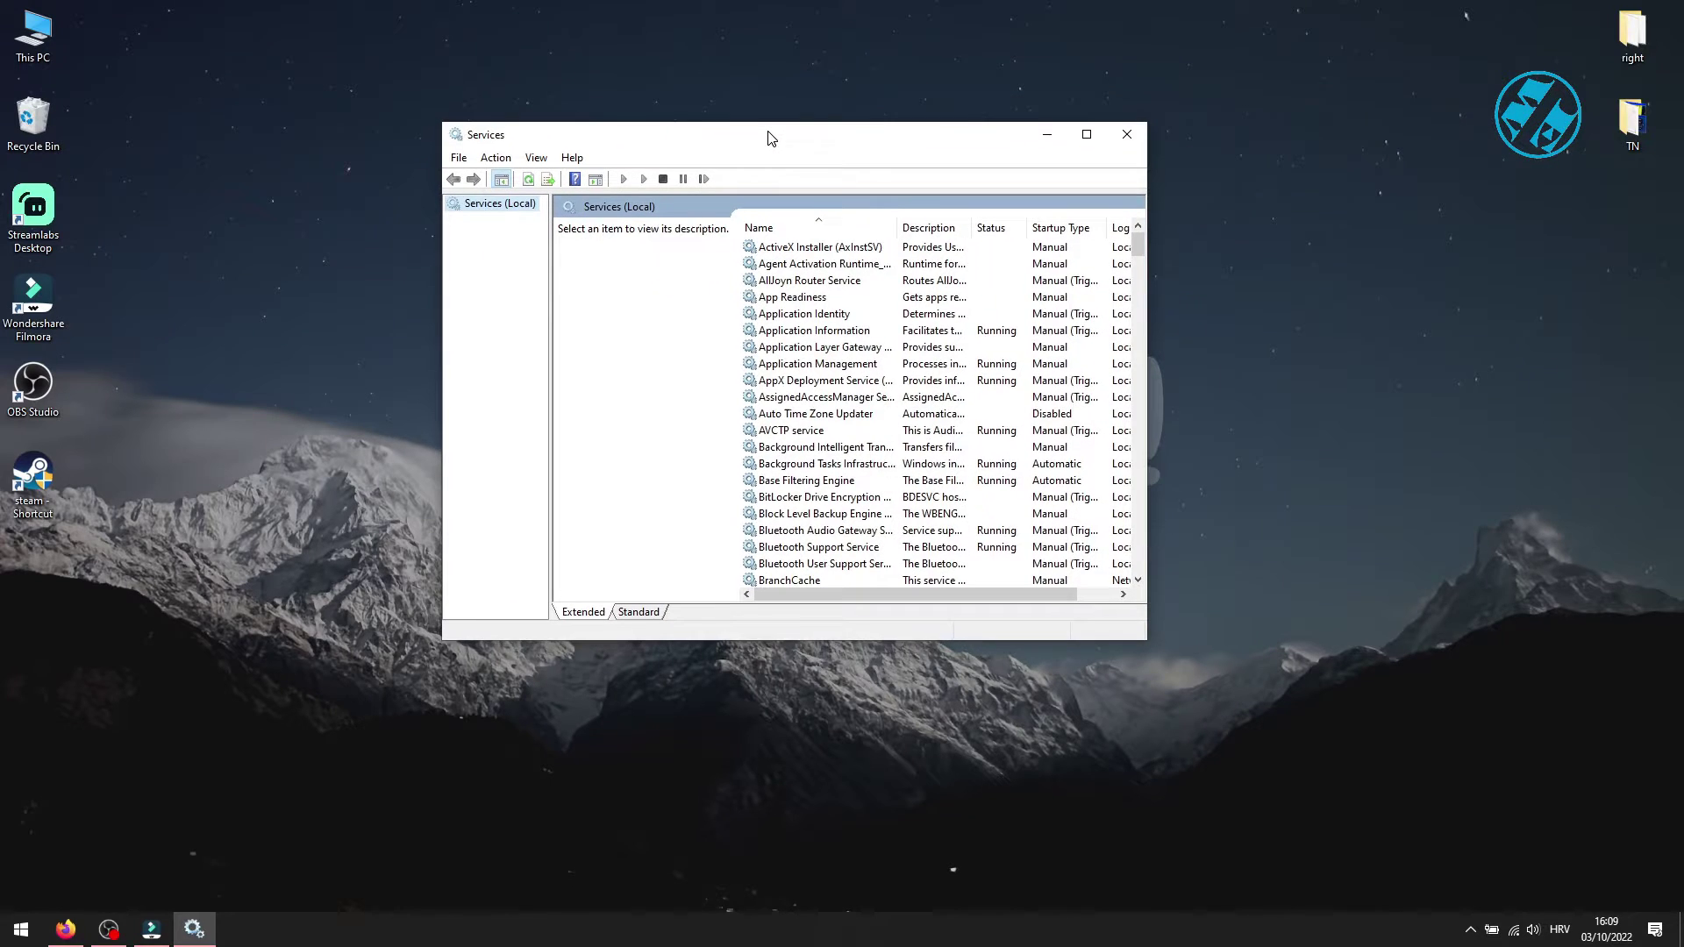
click(813, 400)
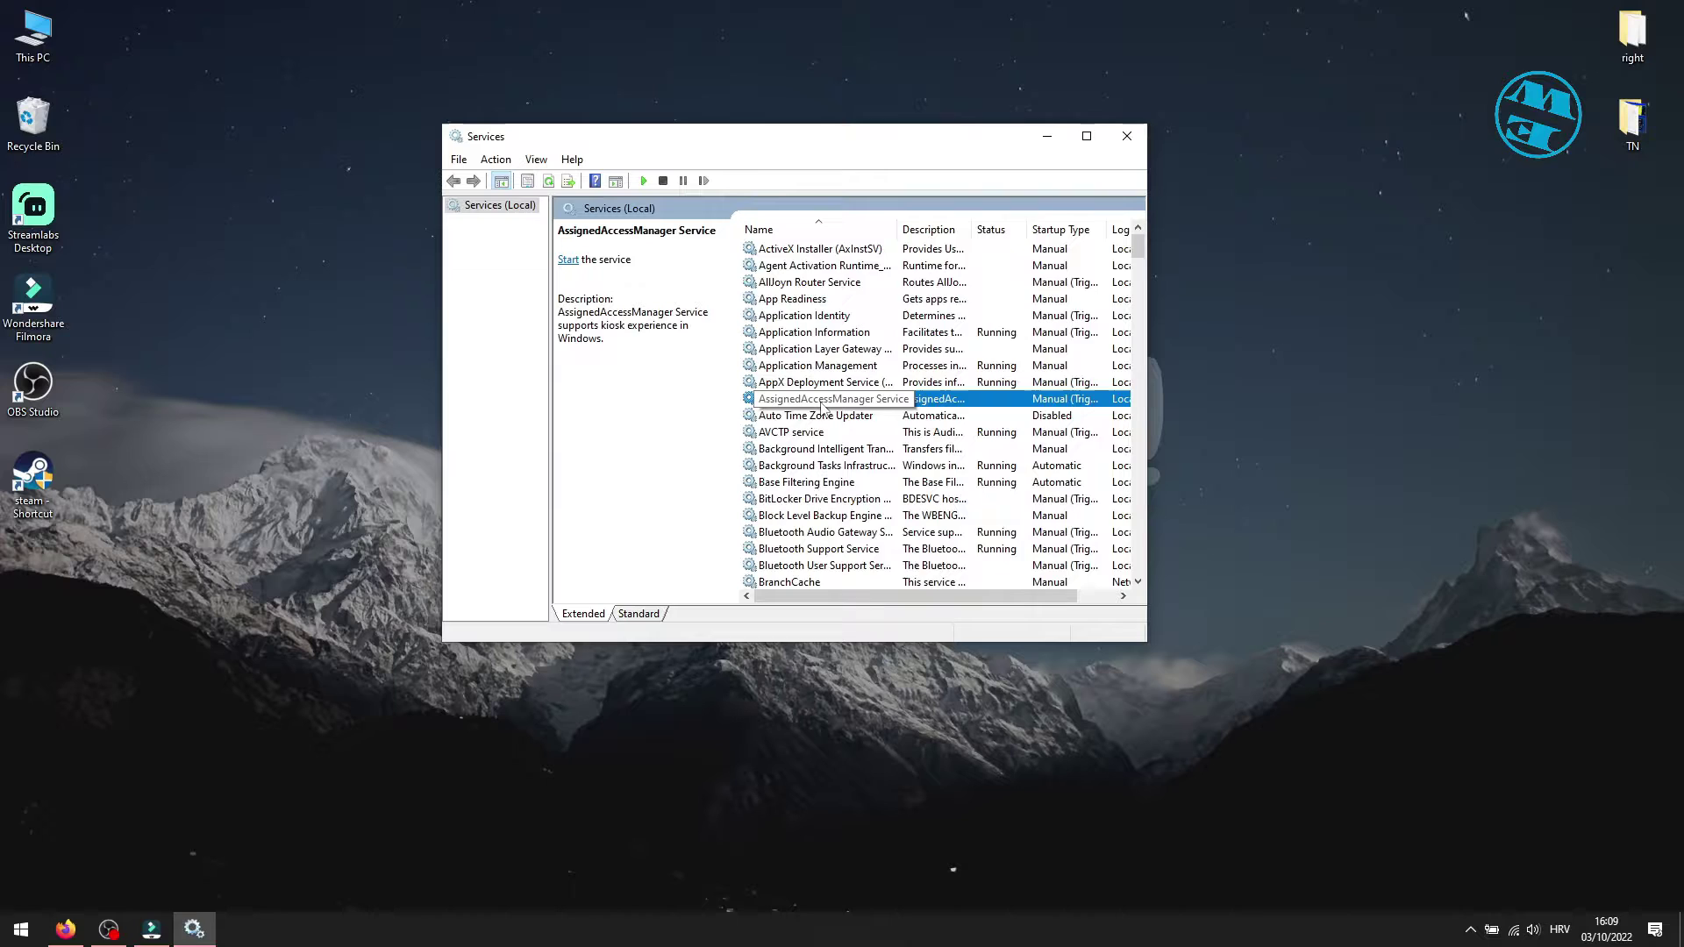
key(n)
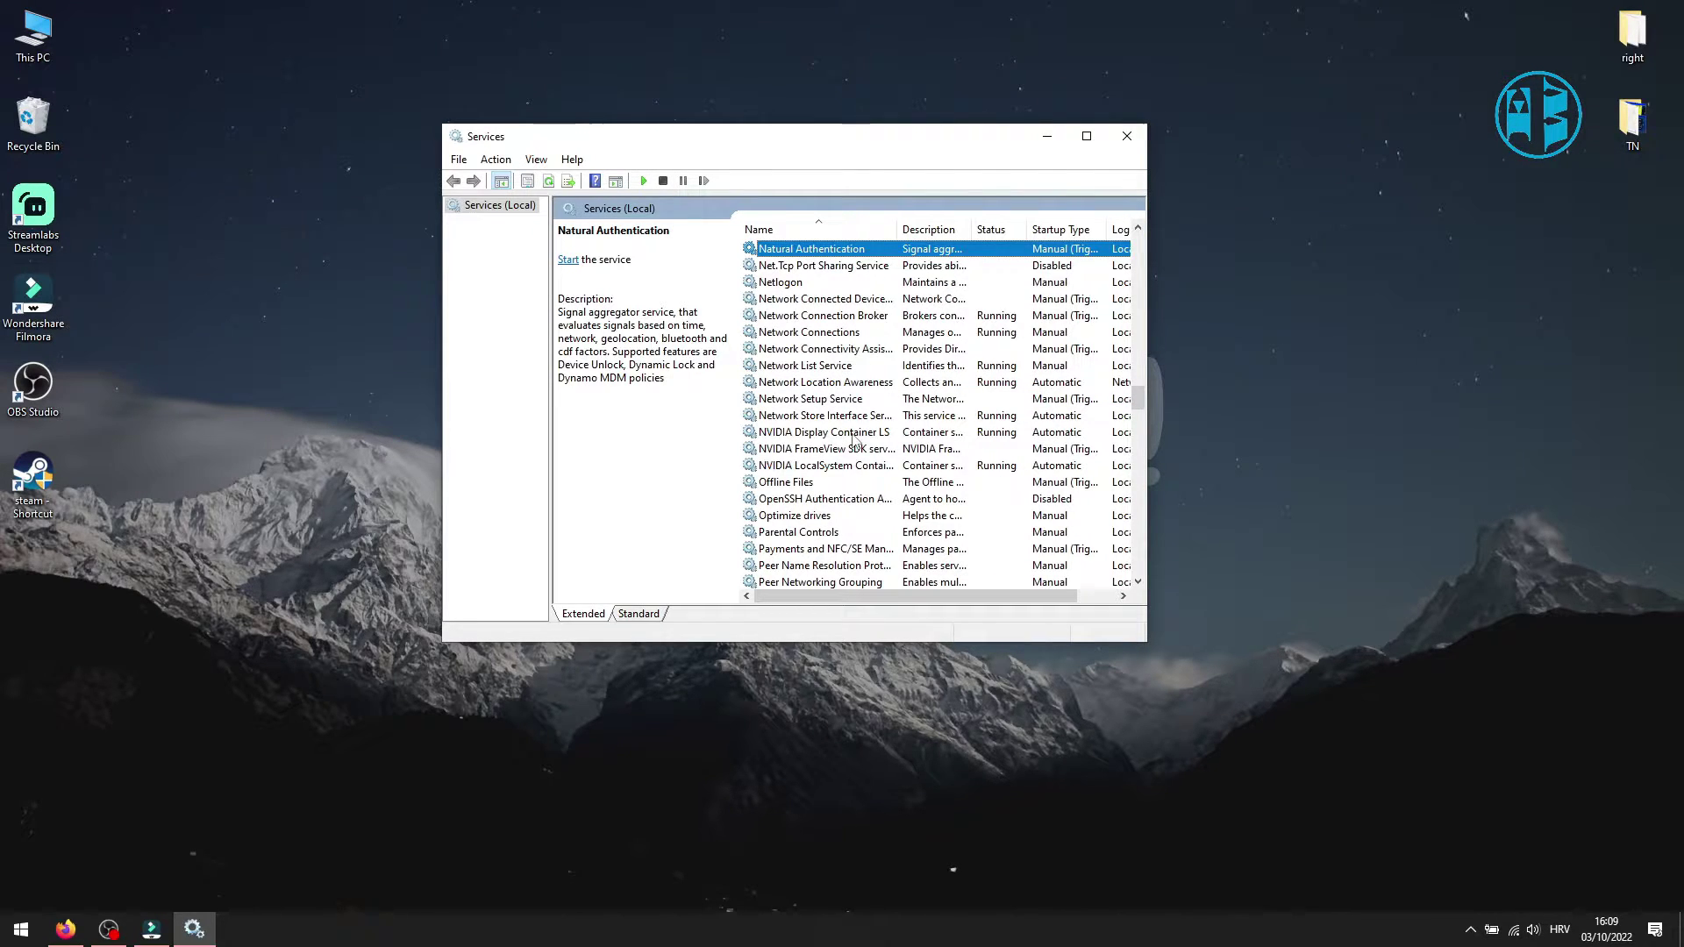
click(821, 436)
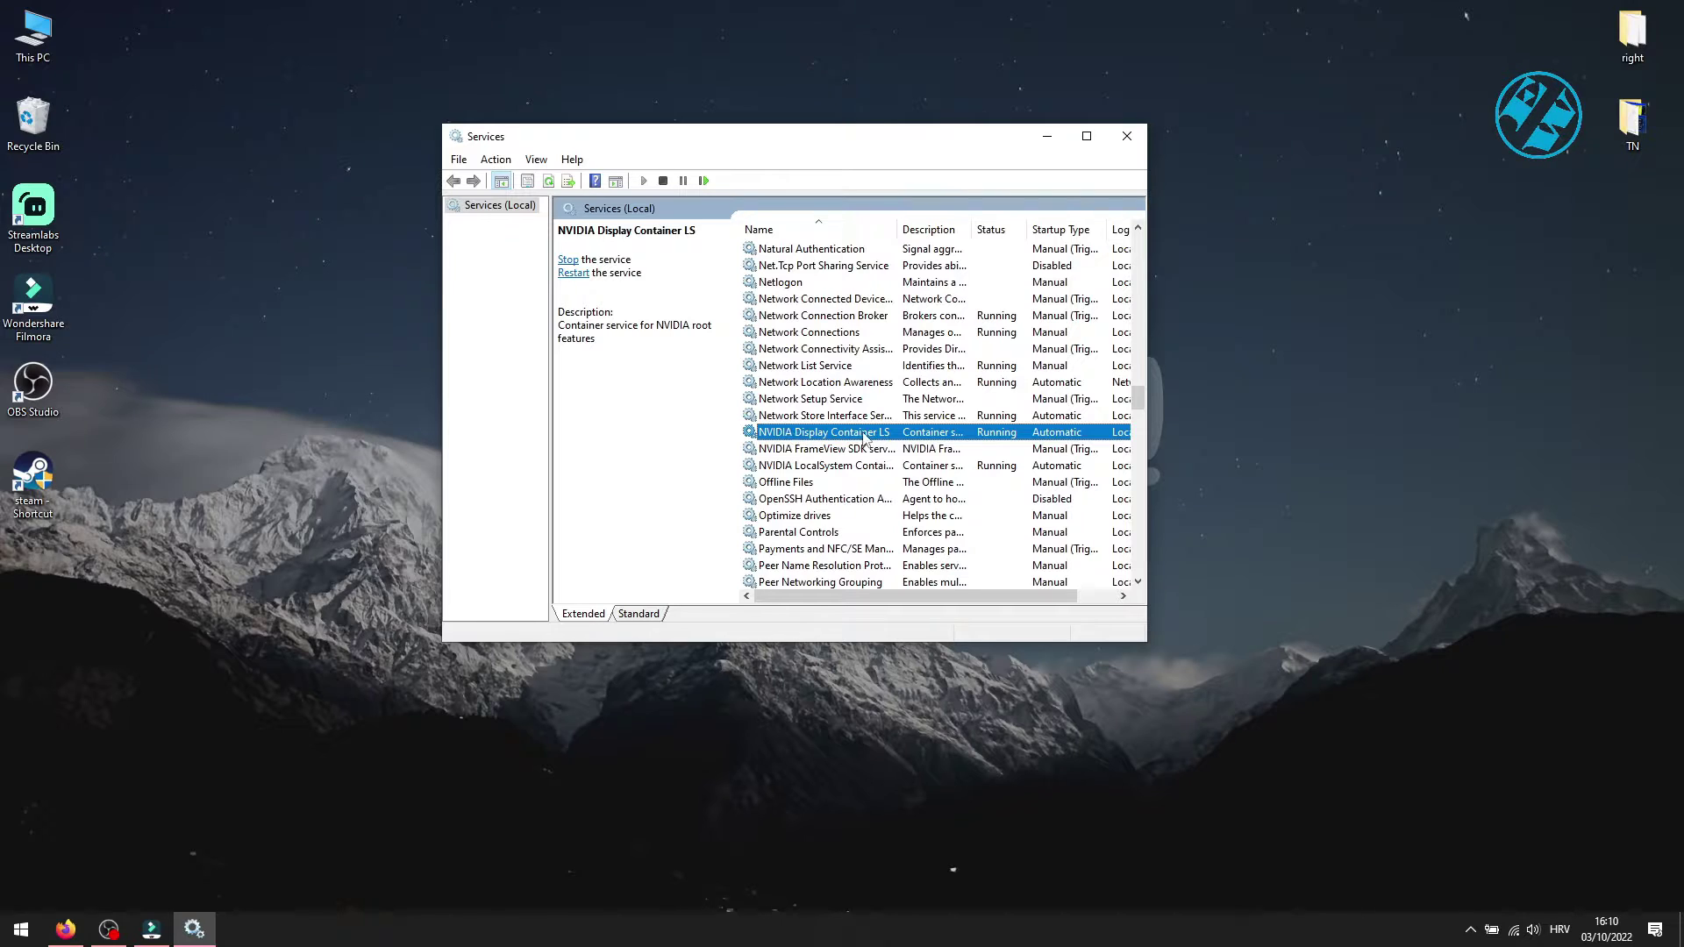
right_click(807, 435)
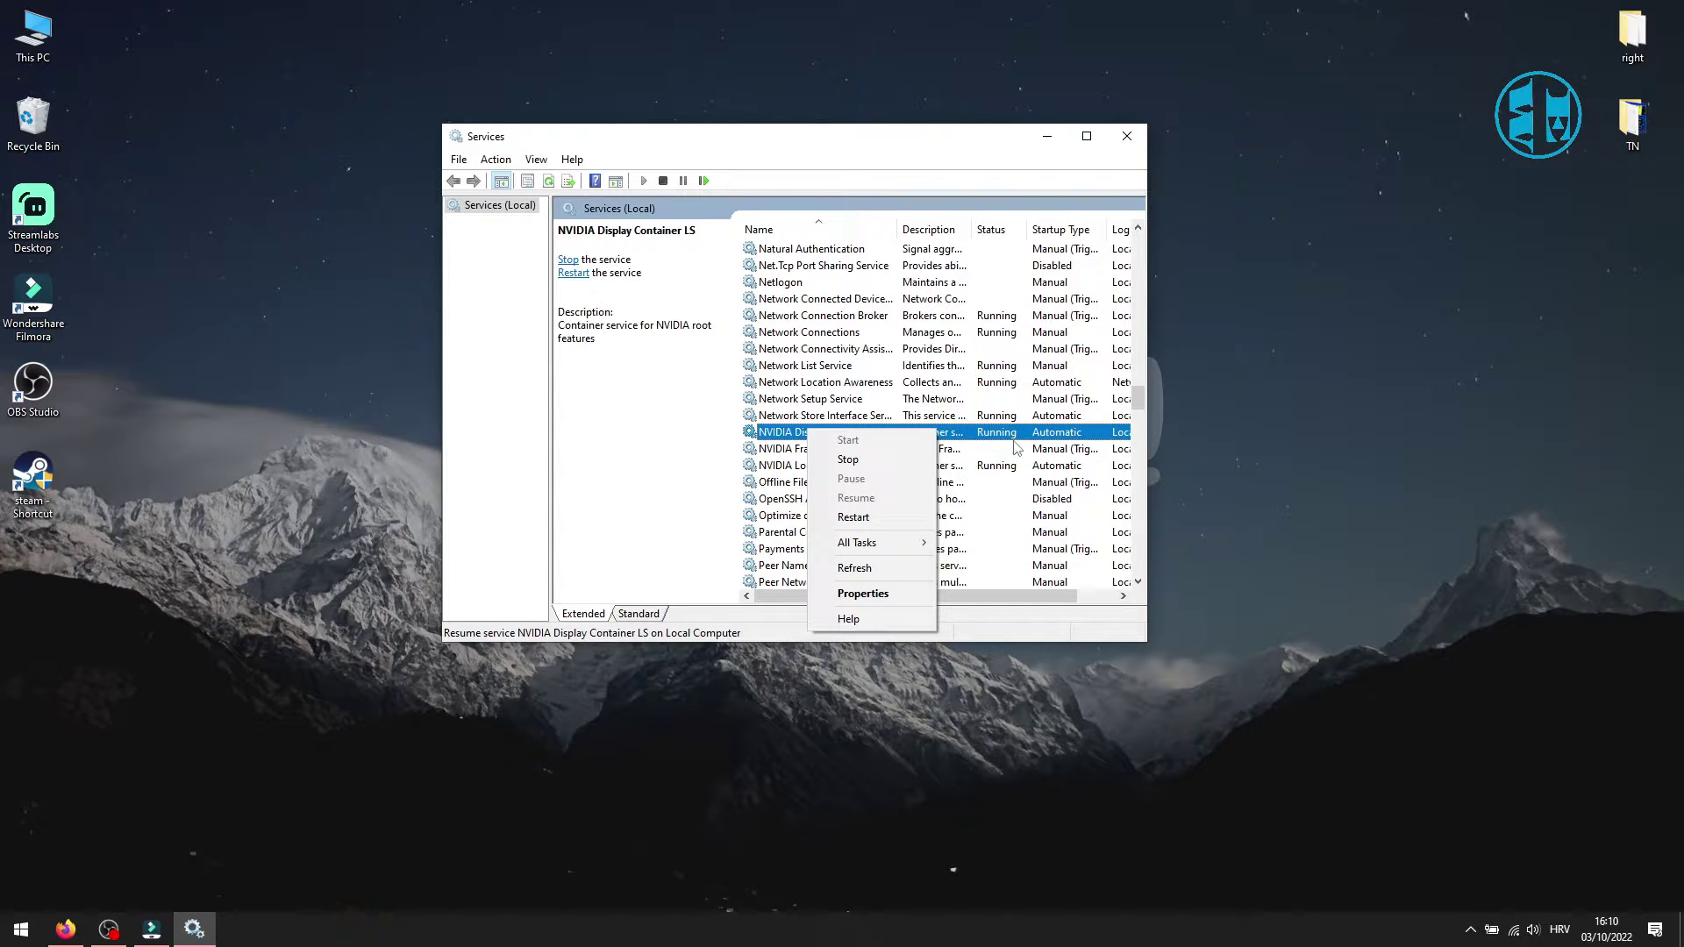
click(1128, 139)
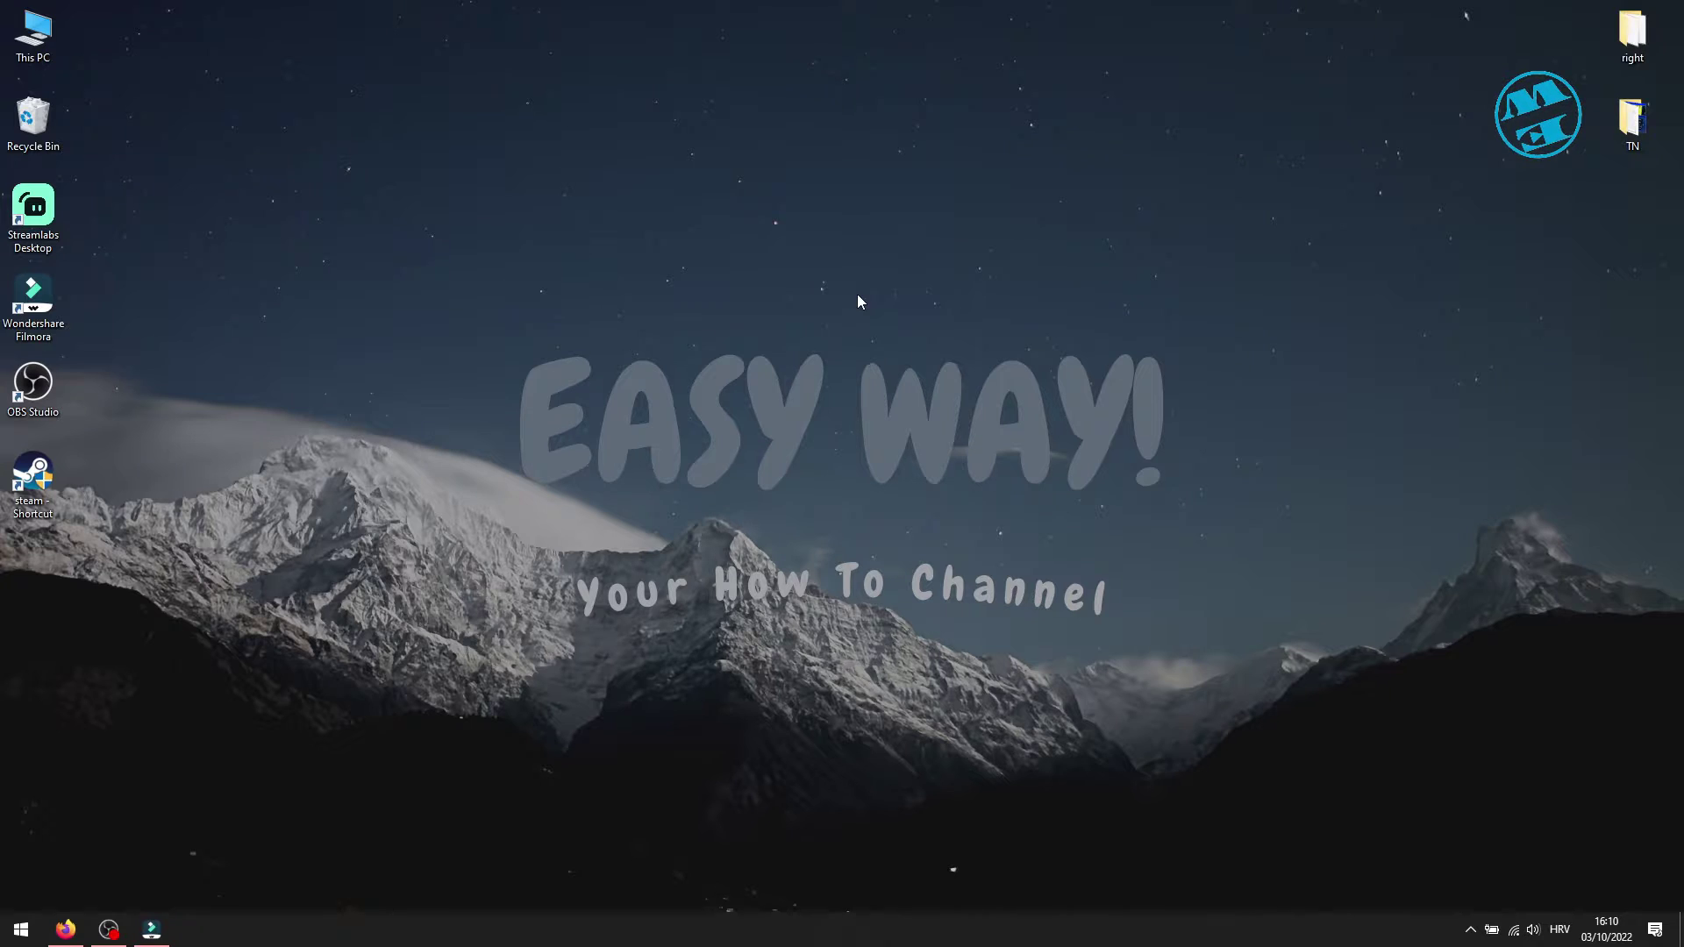
right_click(783, 281)
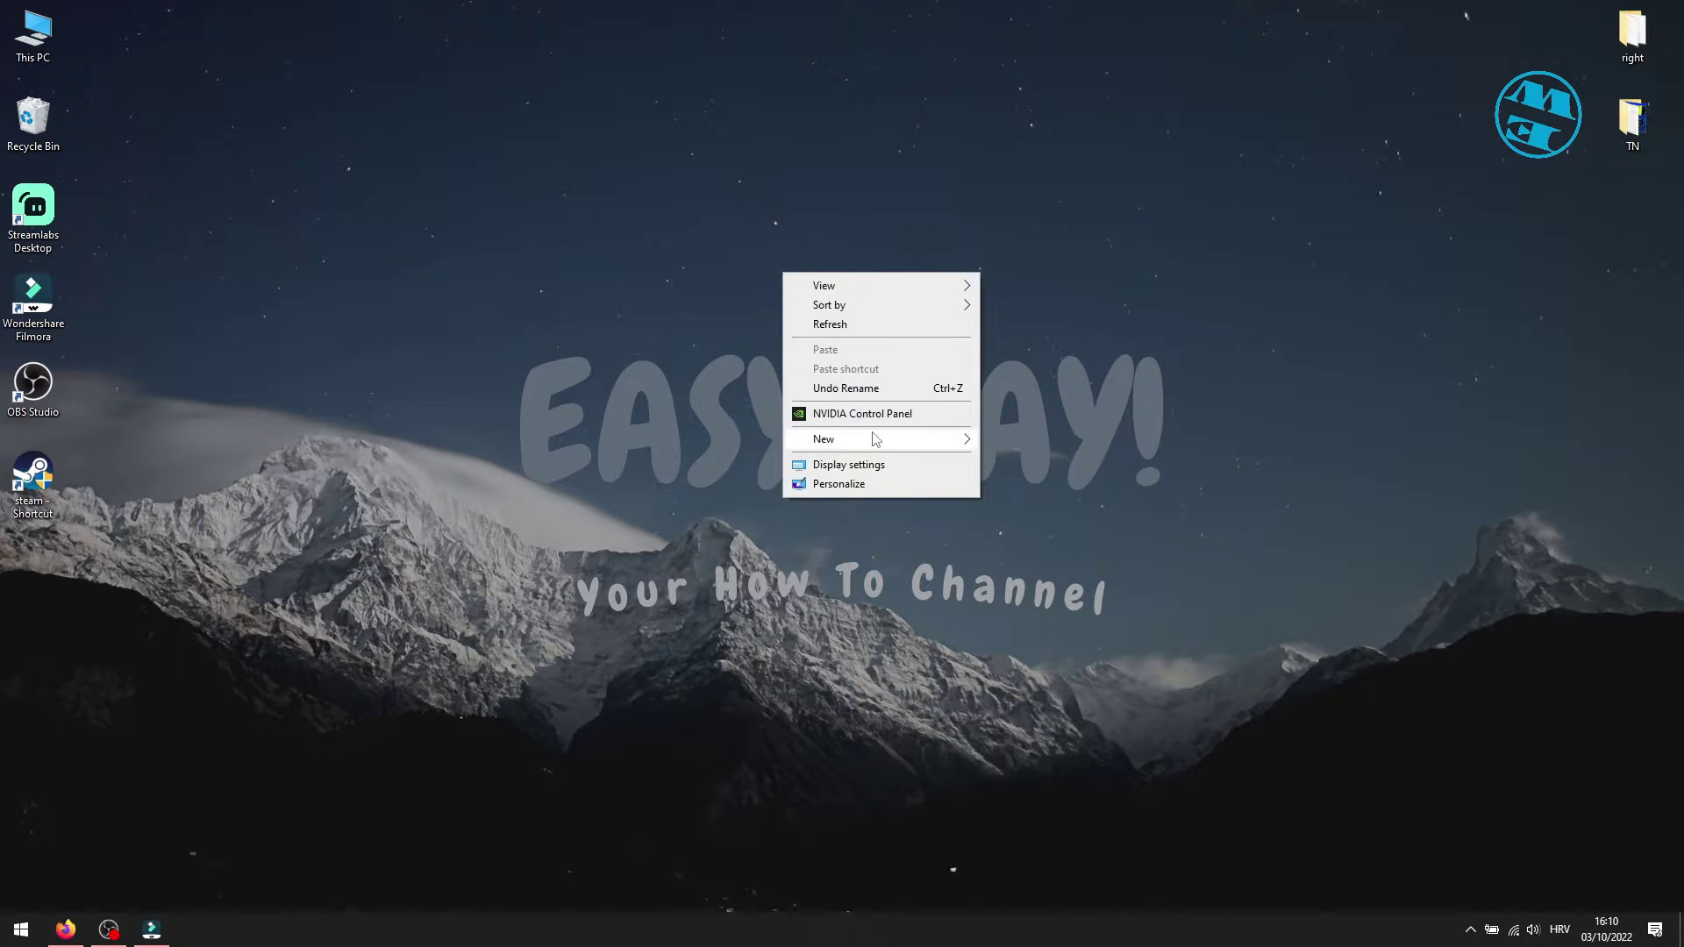
click(649, 445)
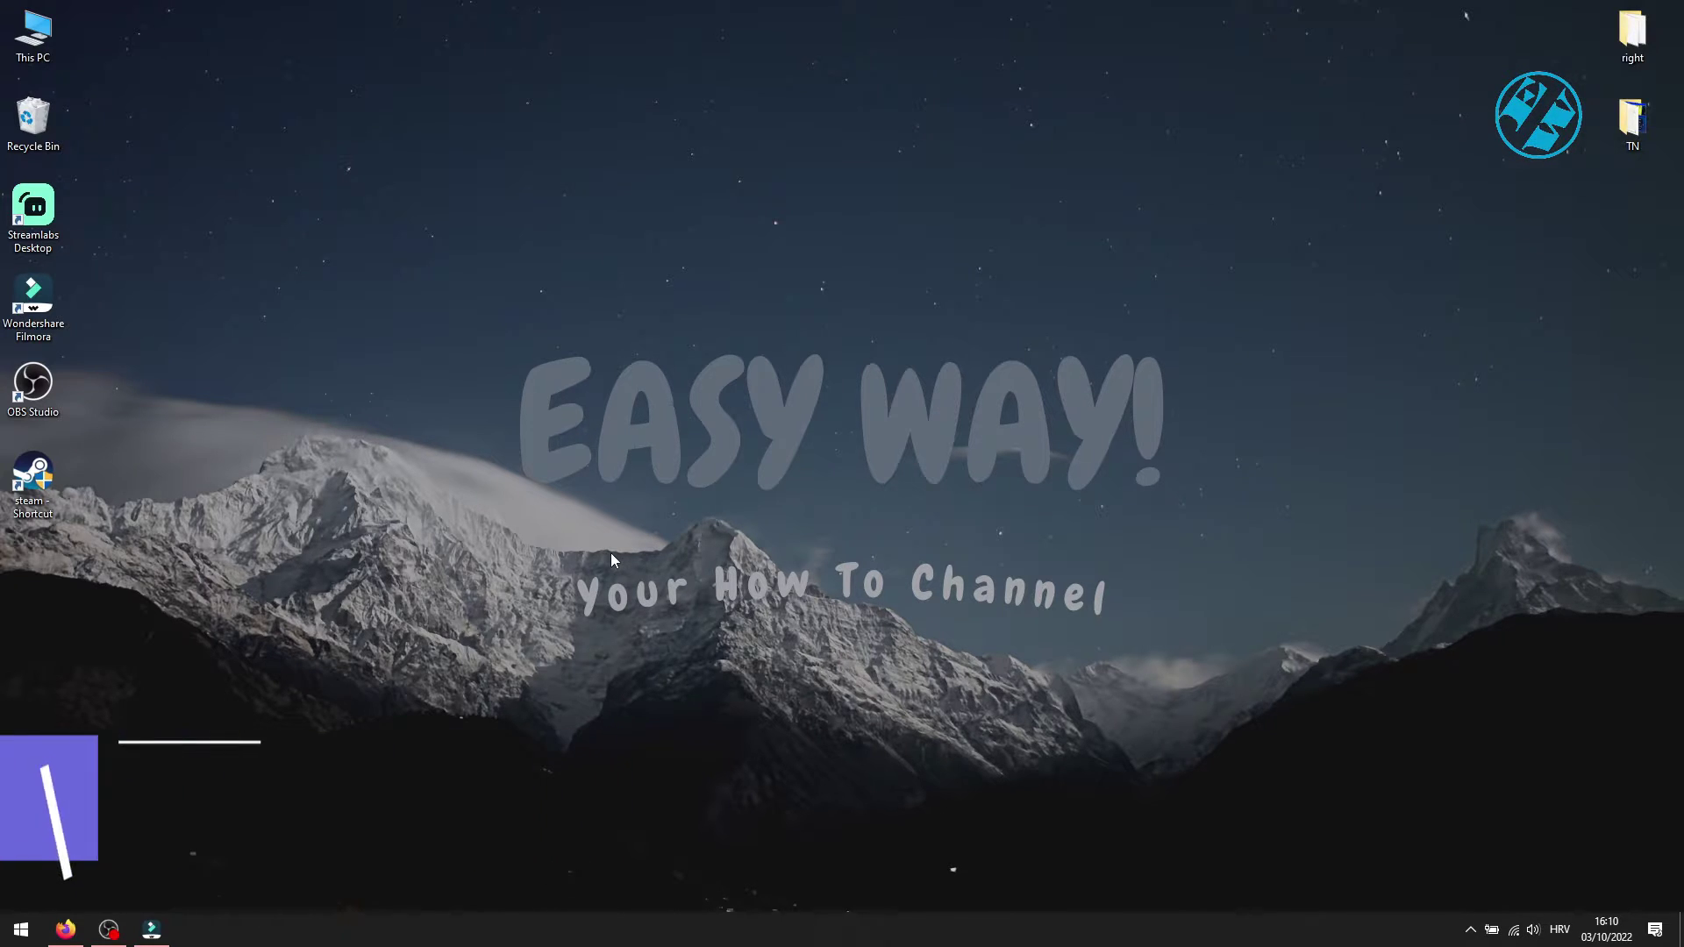
Search 'nvid' and bring up the app options for NVIDIA Control Panel in the results
right_click(11, 931)
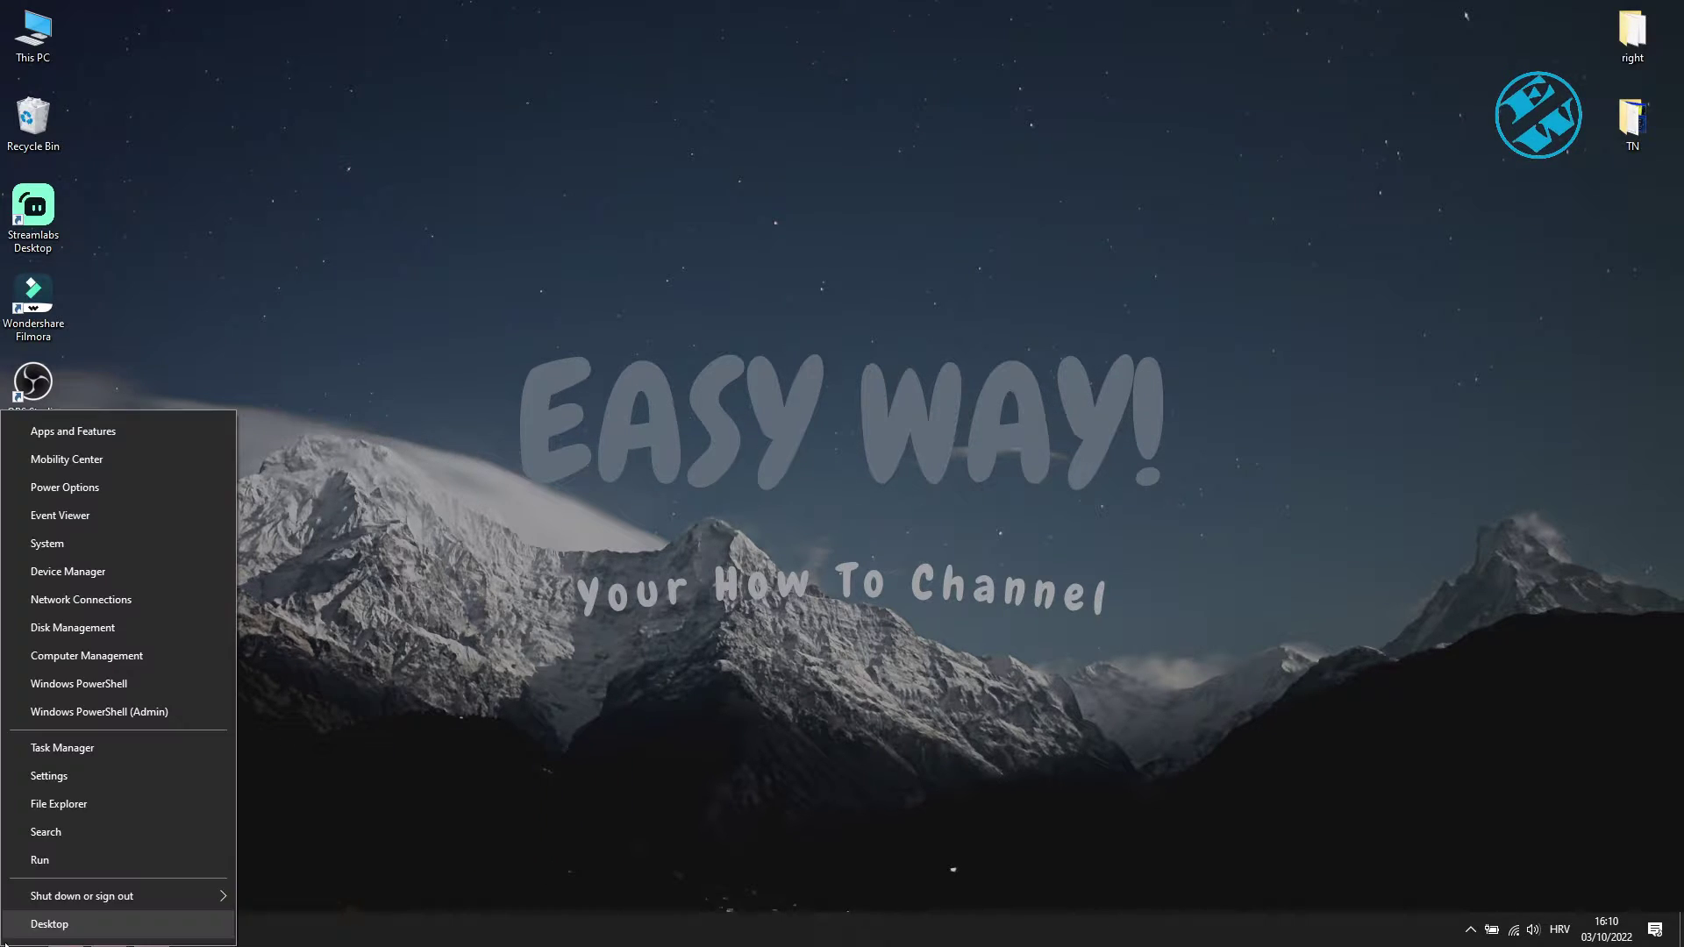
click(66, 834)
text(n)
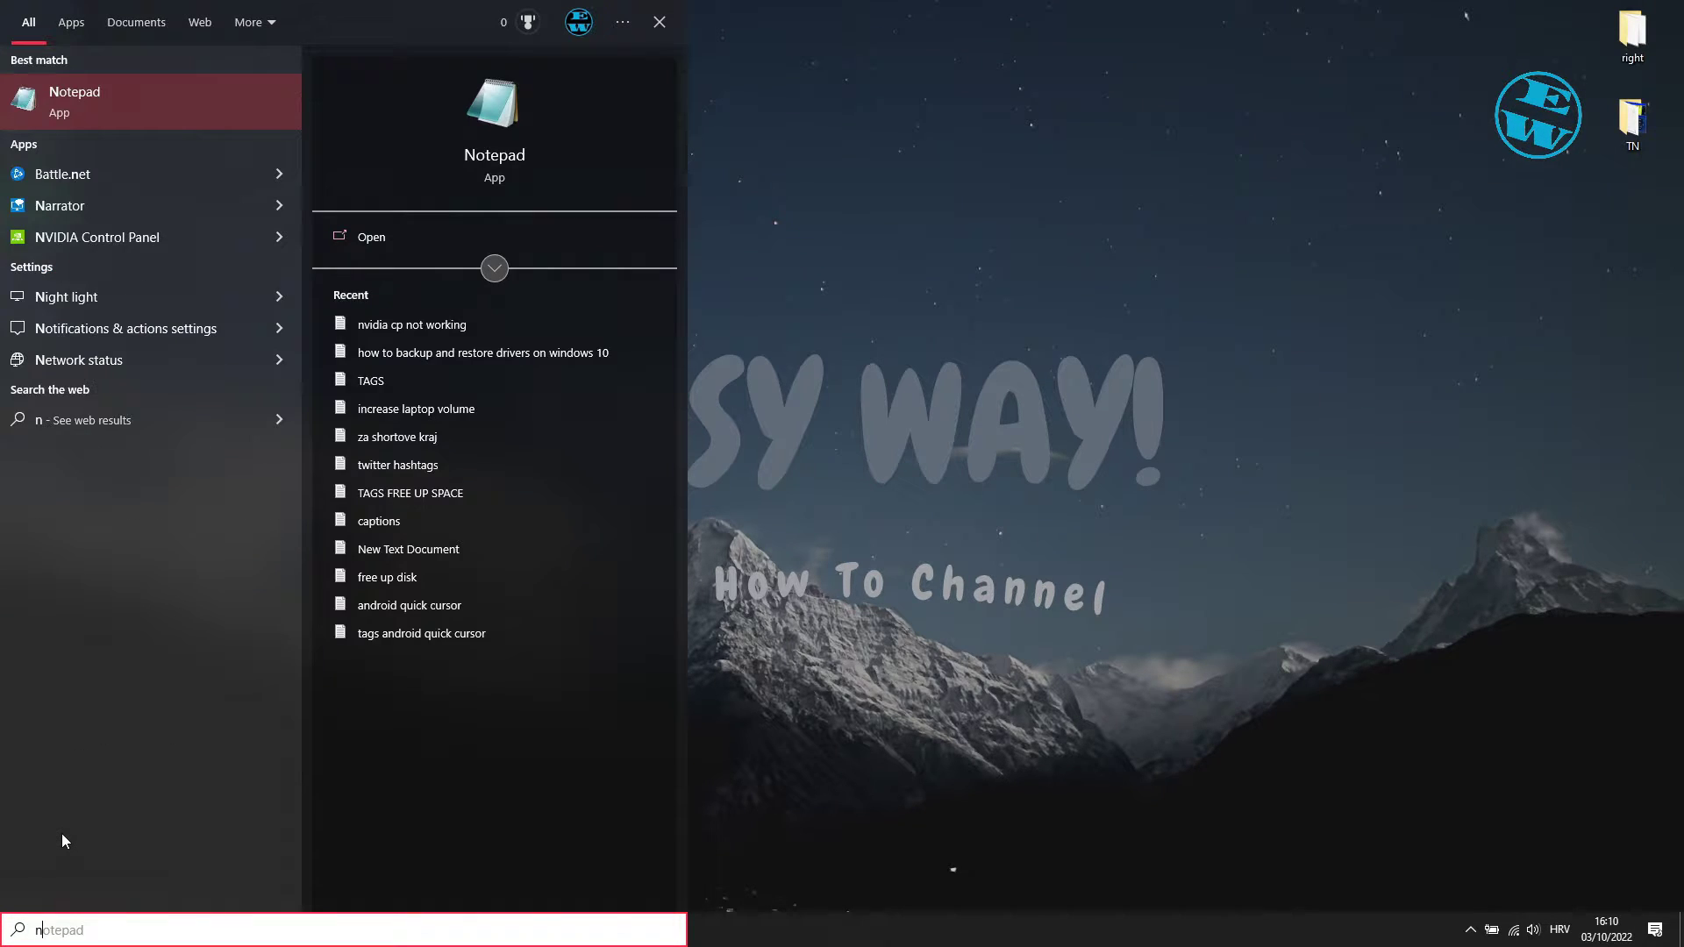
text(vid)
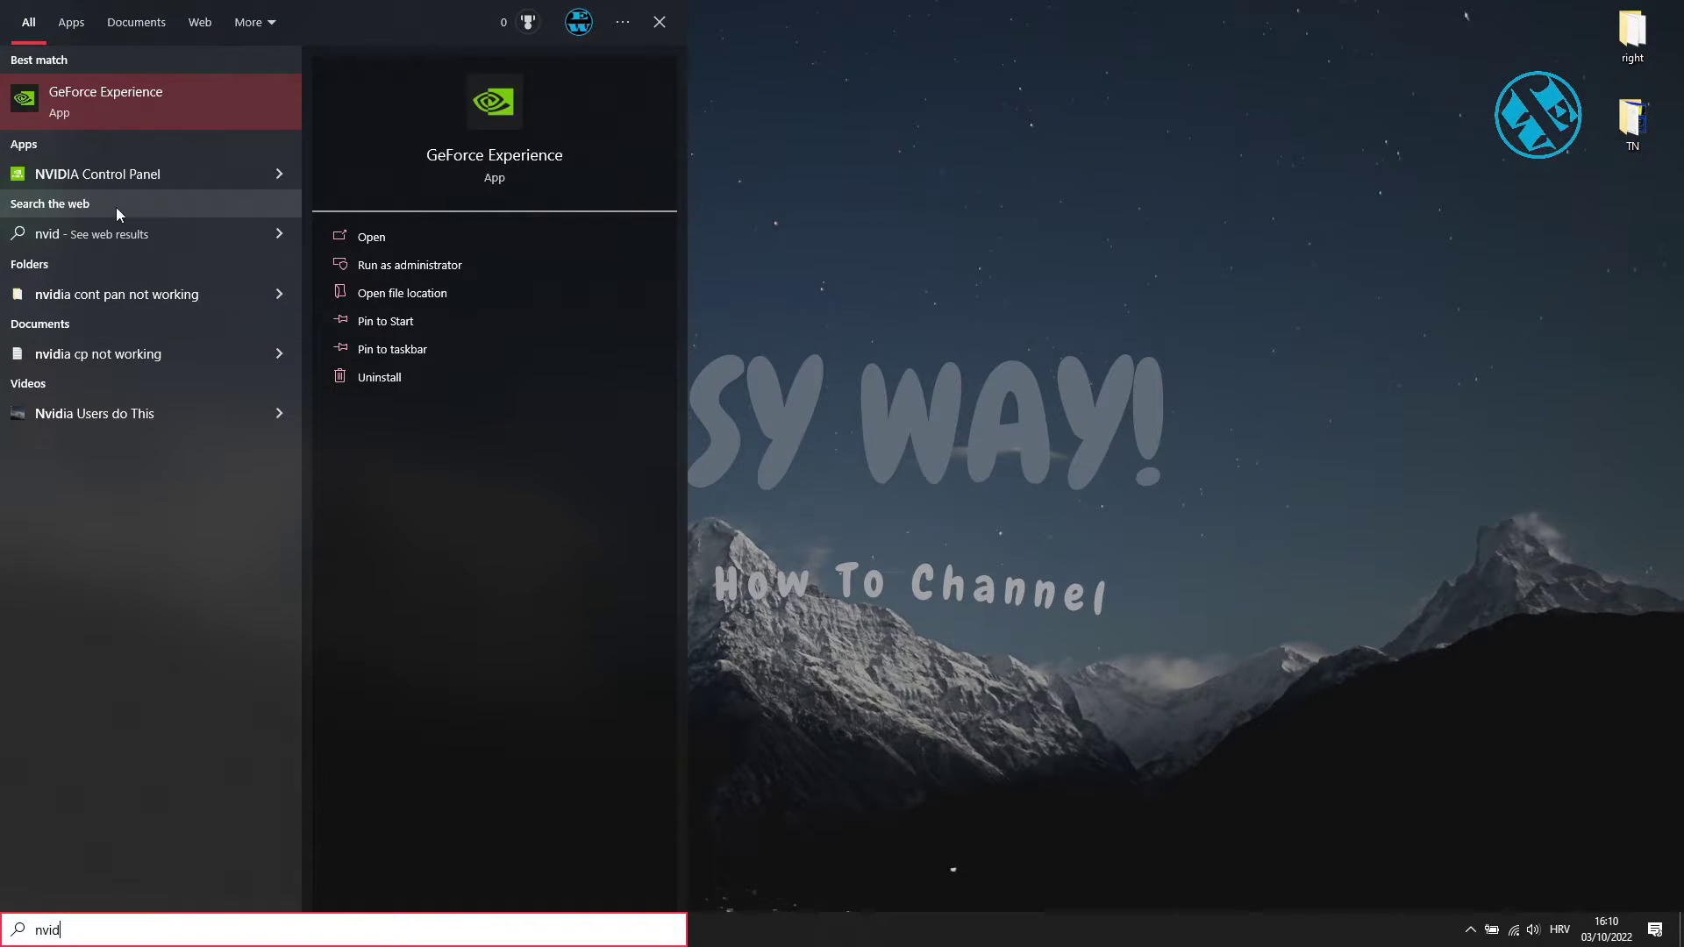
right_click(120, 171)
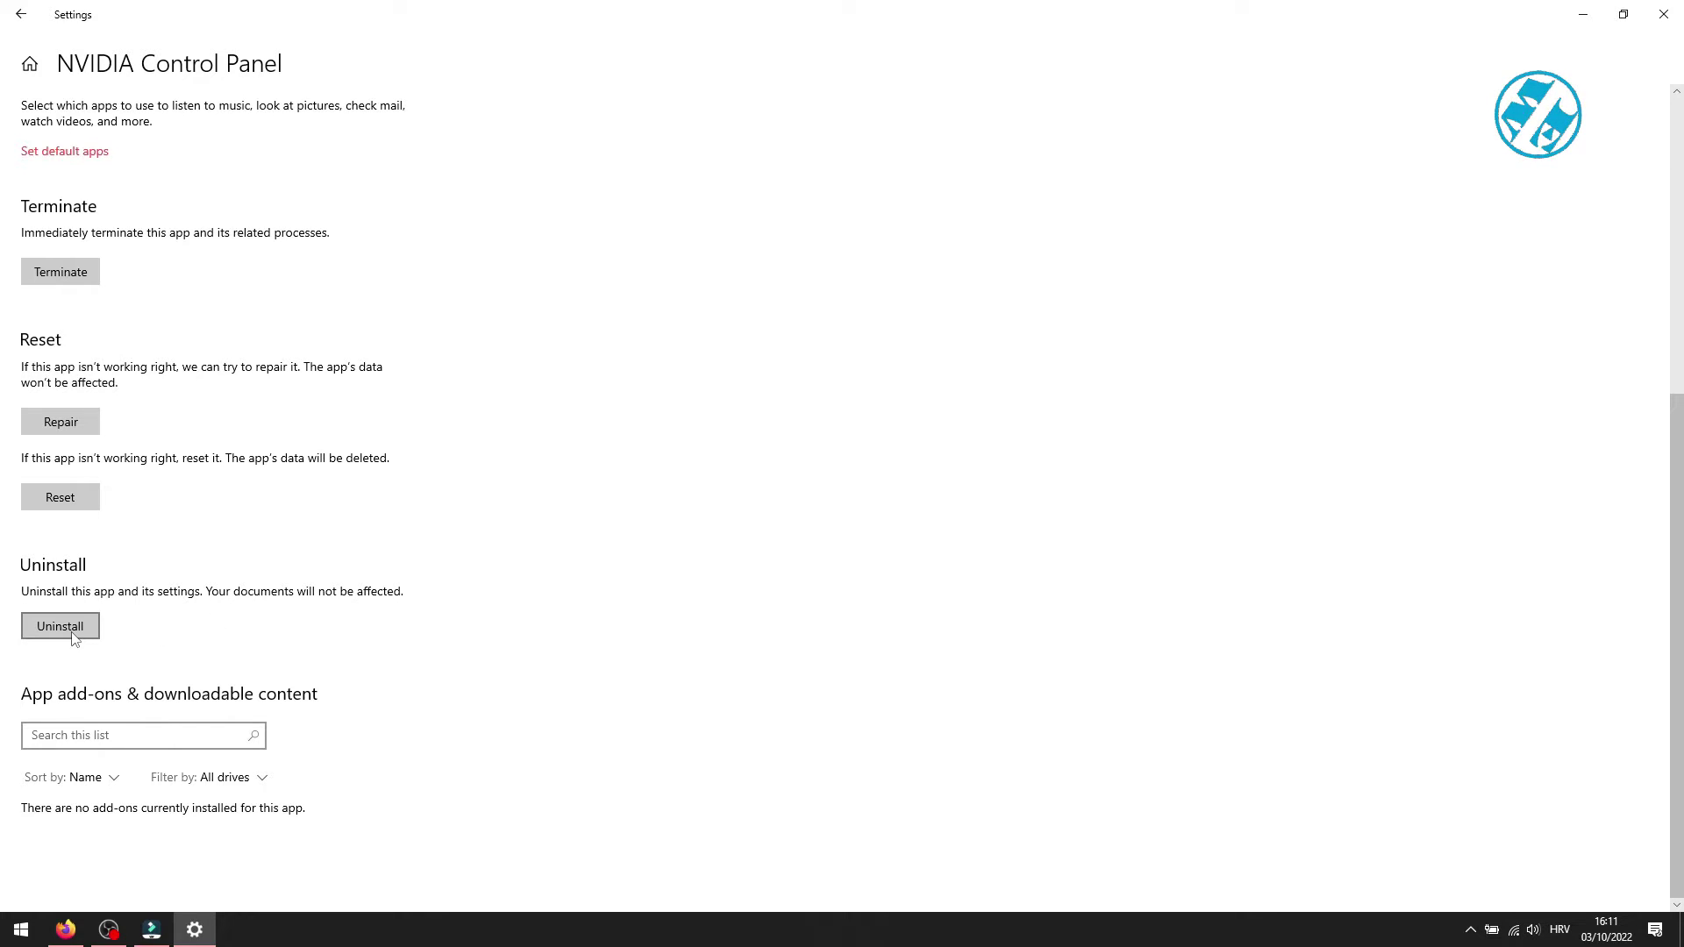
Close Settings, search 'micr' and launch Microsoft Store from the Best match result
click(1663, 14)
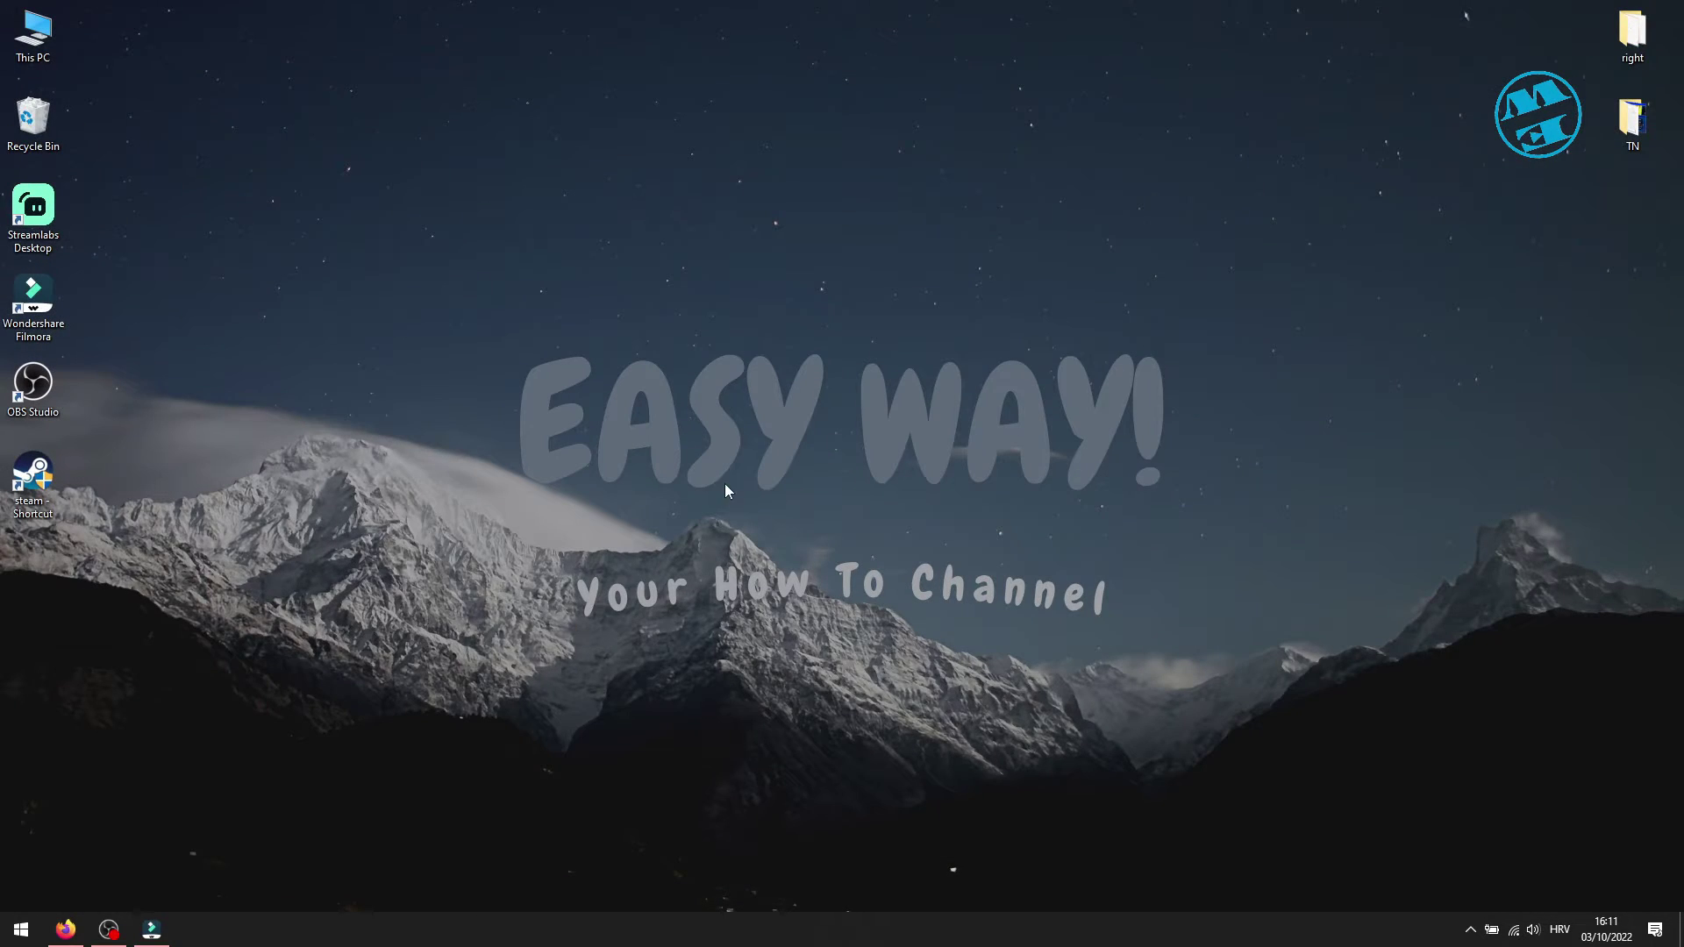
right_click(22, 929)
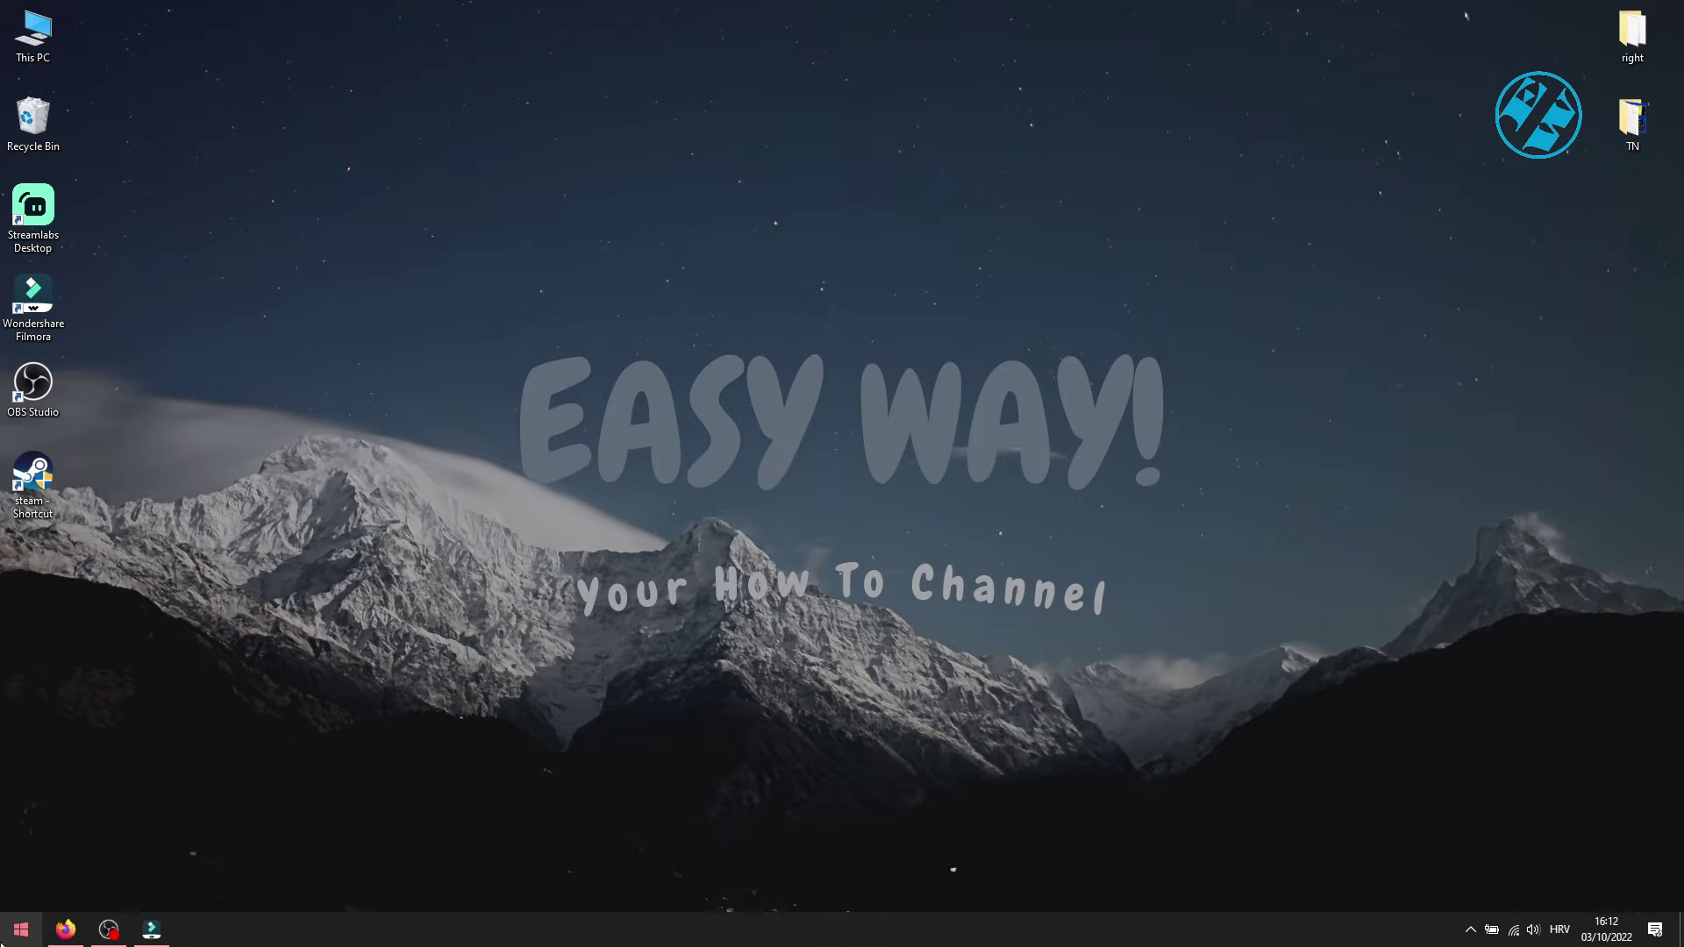
right_click(6, 935)
click(46, 832)
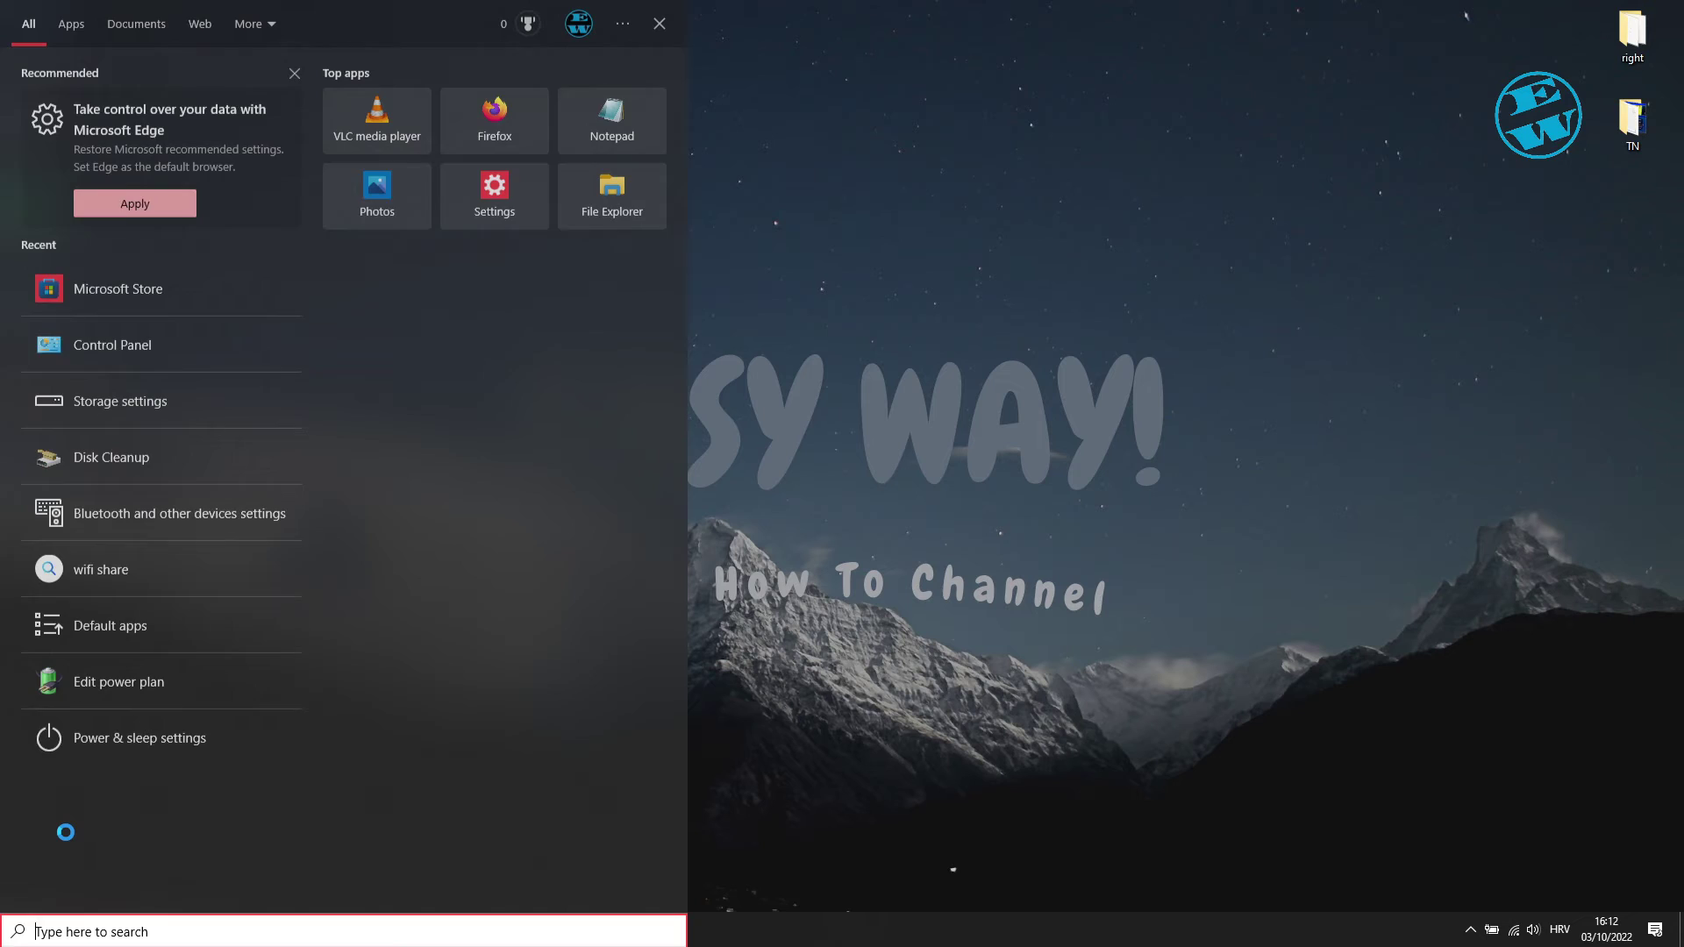
text(micr)
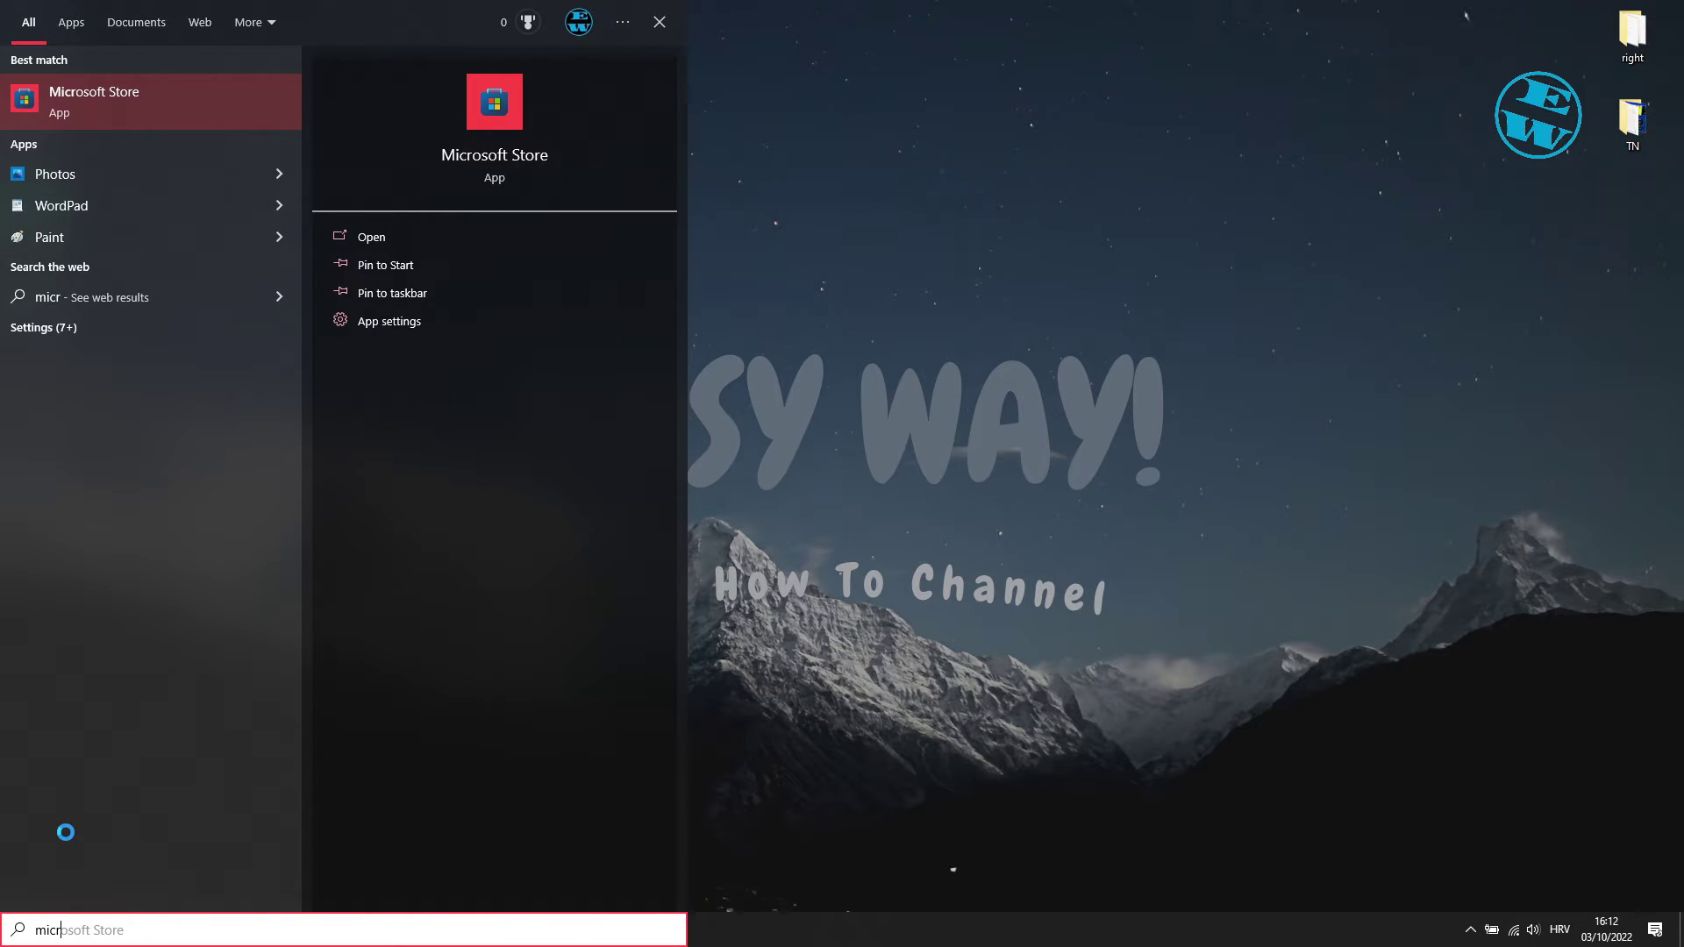
click(106, 102)
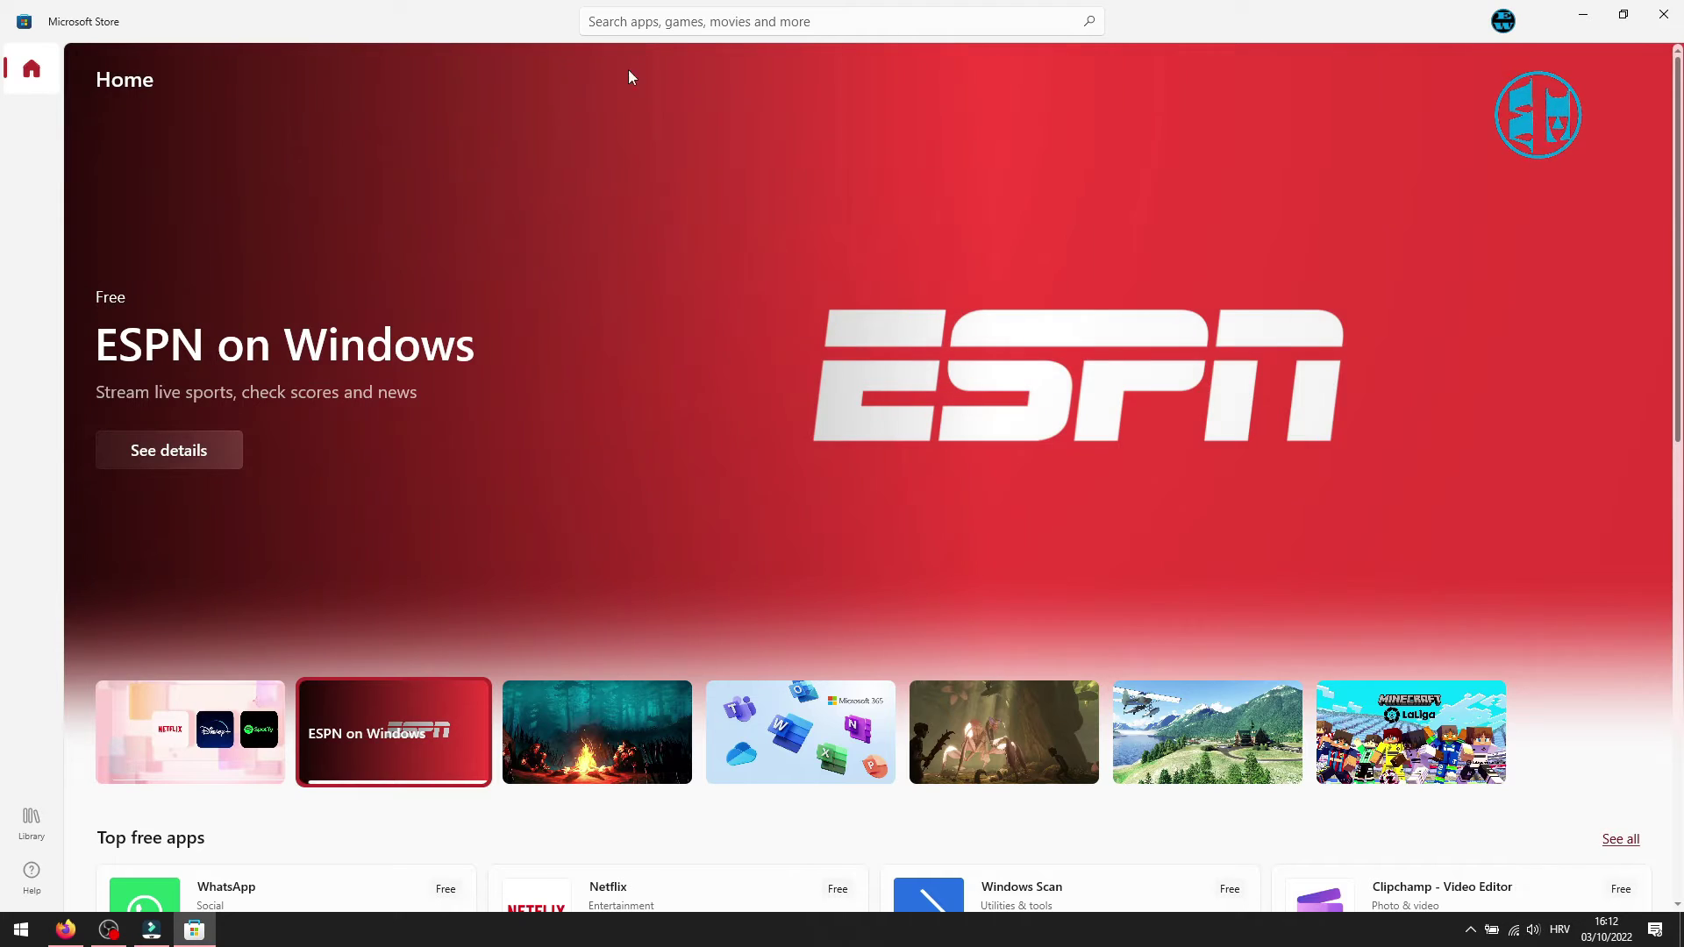
Search the Store for 'nvidia' and open the NVIDIA Control Panel app page showing it installed
click(612, 18)
text(nvi)
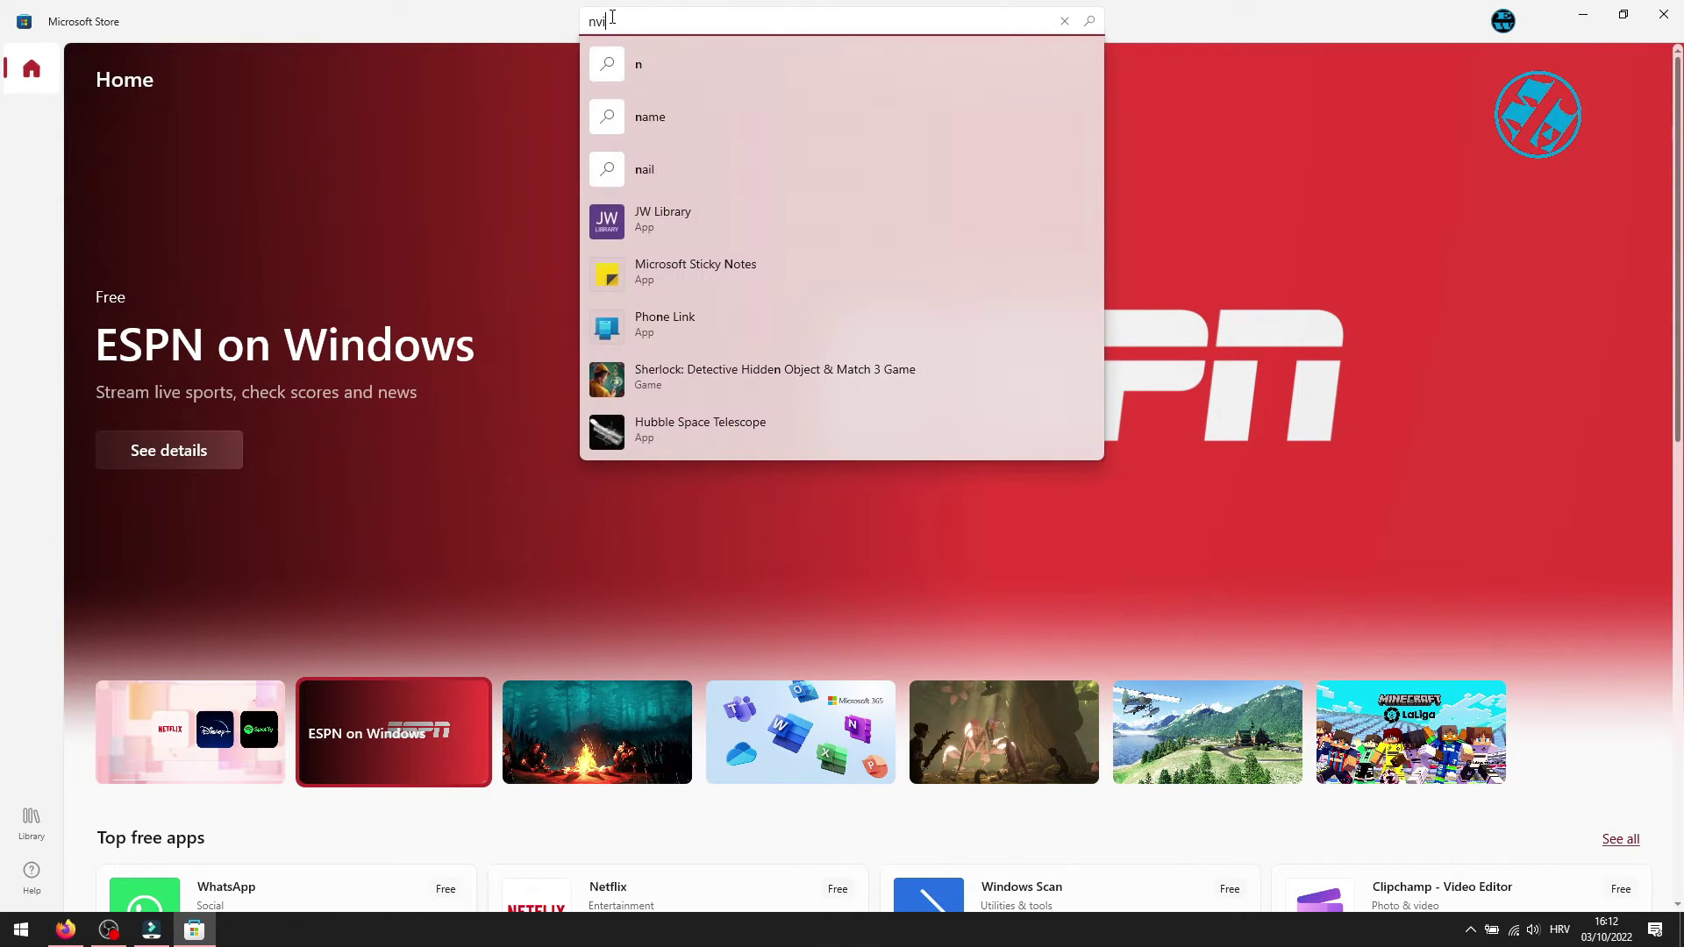
text(di)
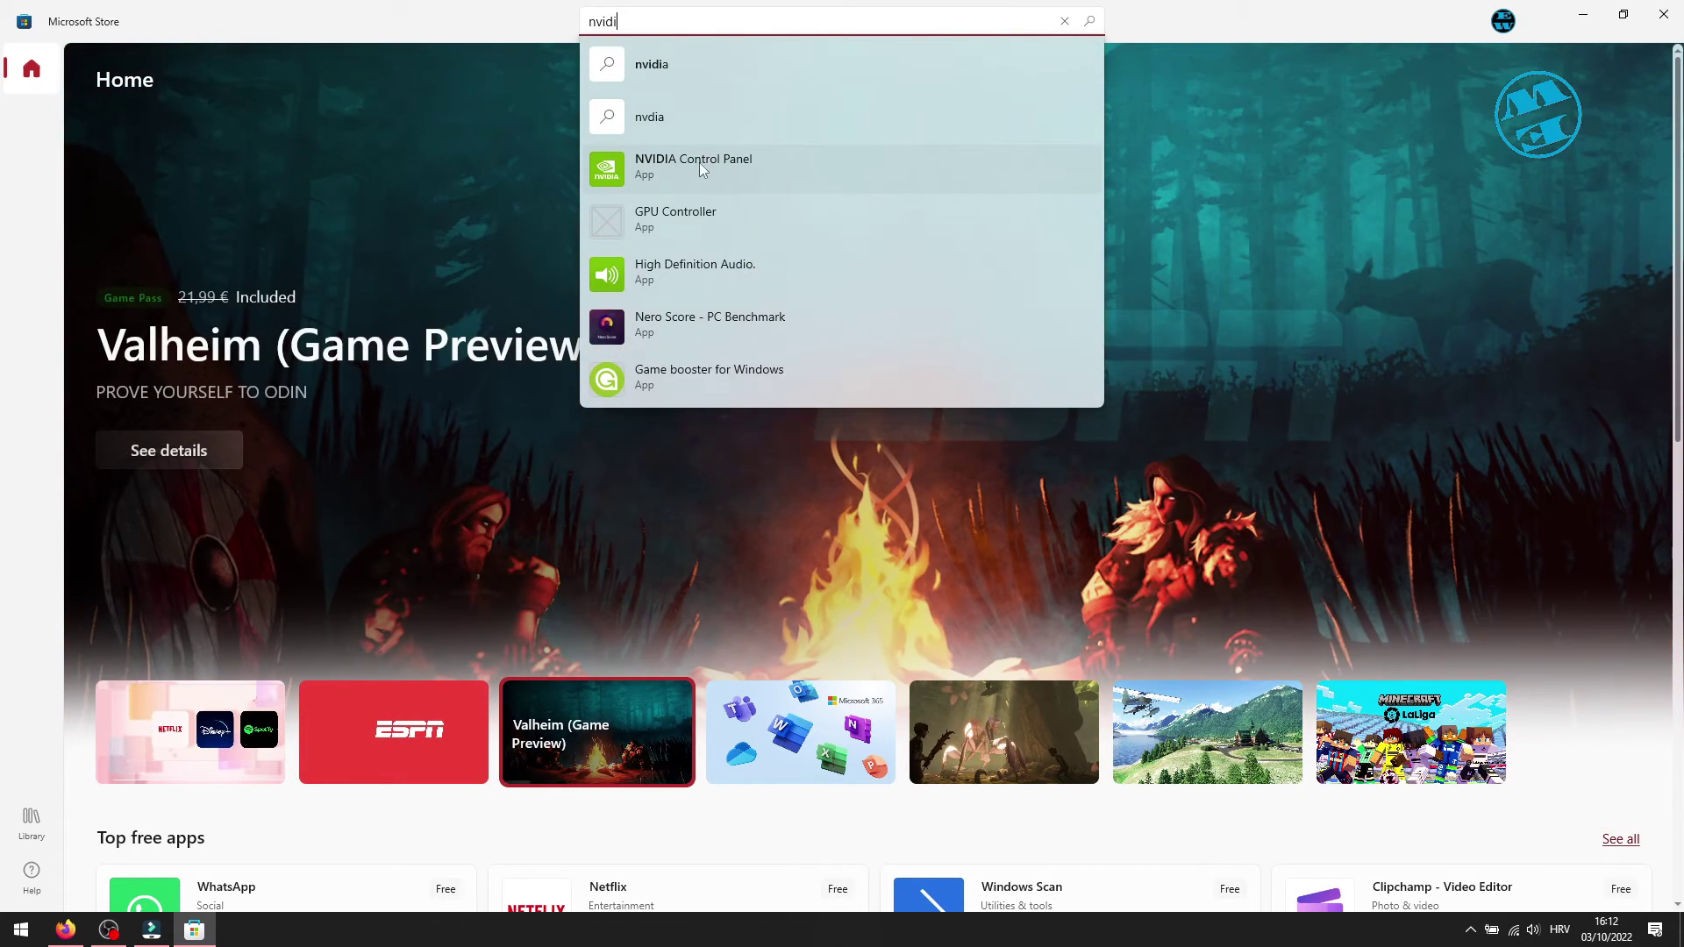
click(699, 163)
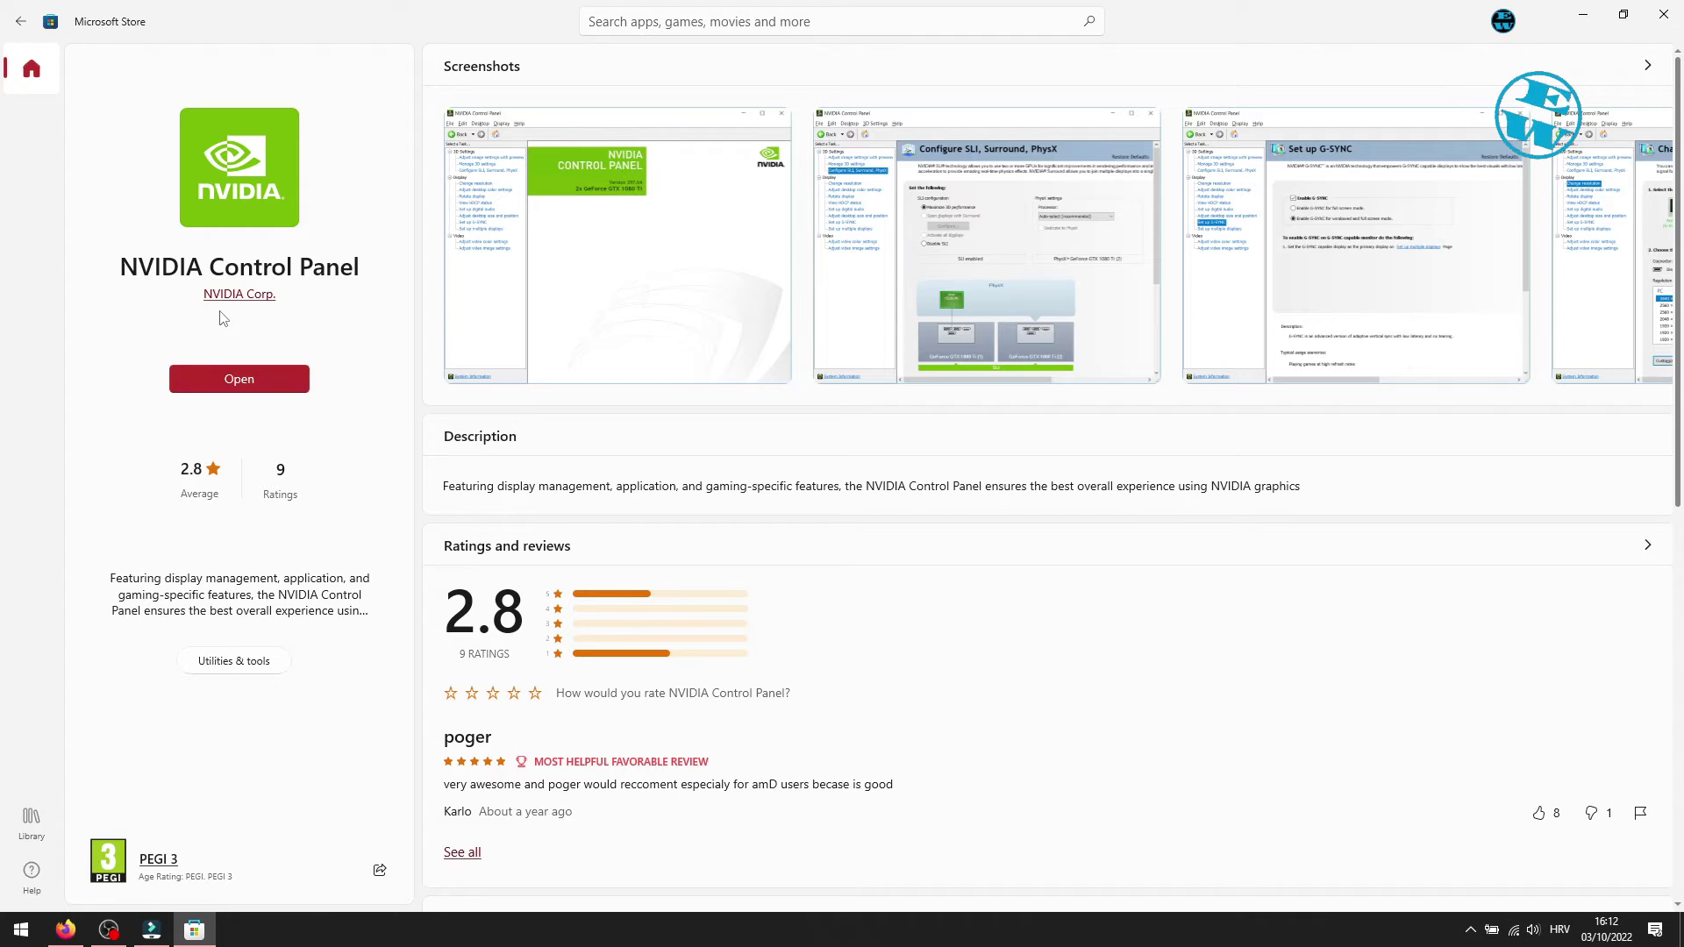
click(1663, 13)
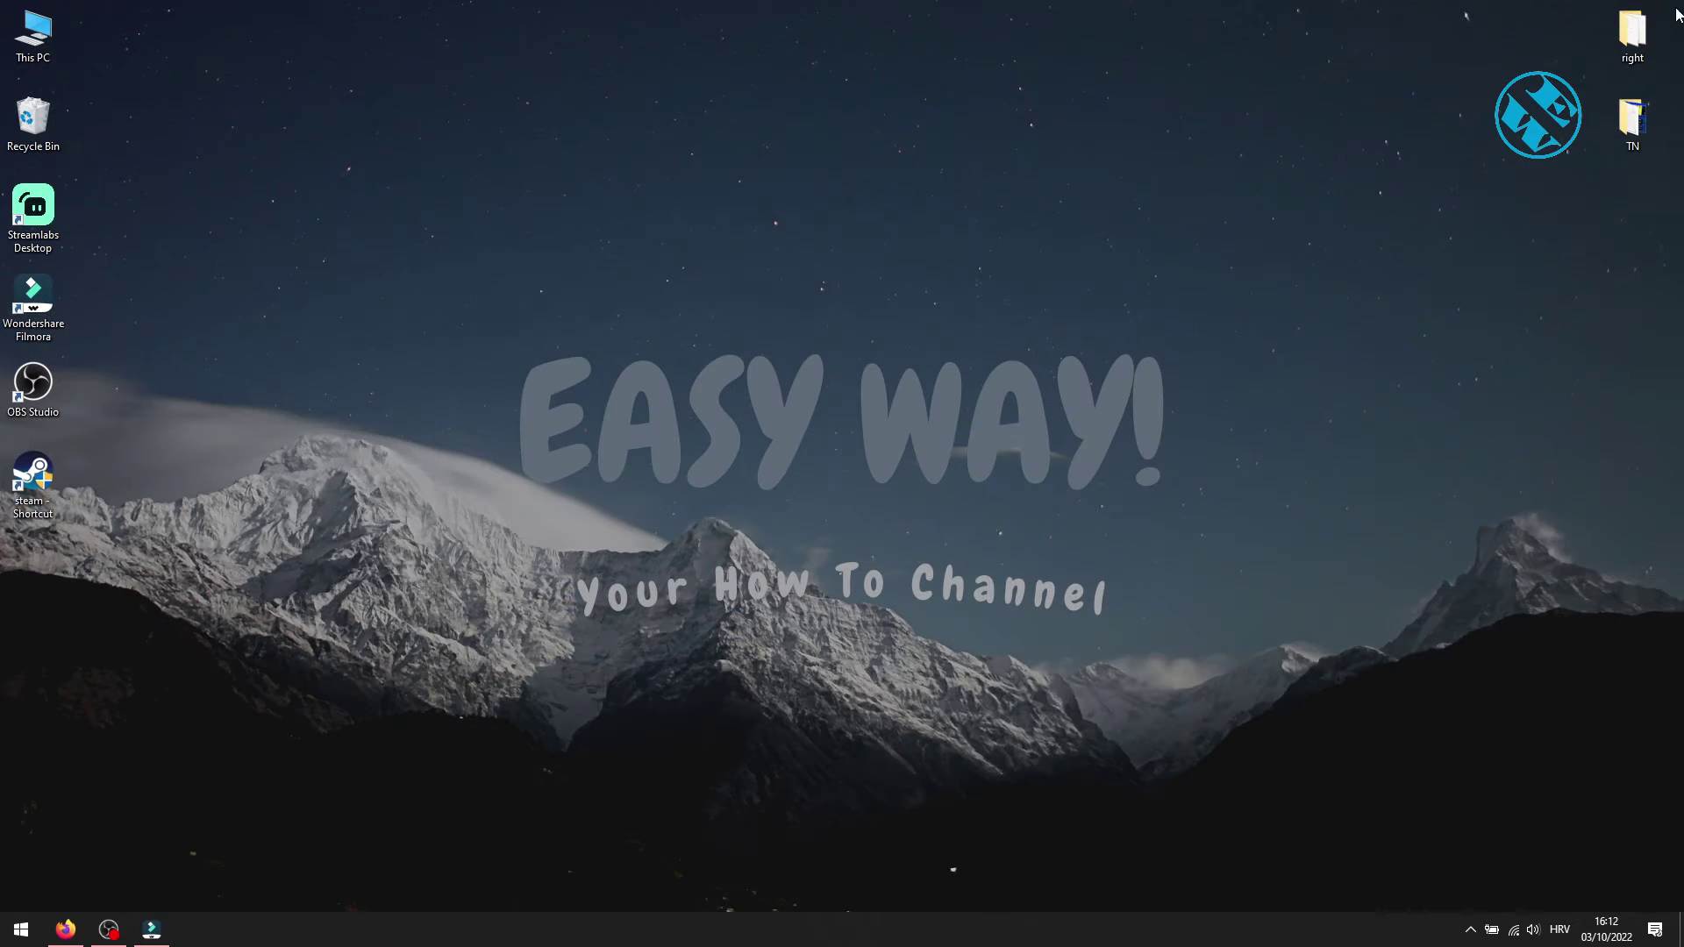
right_click(794, 223)
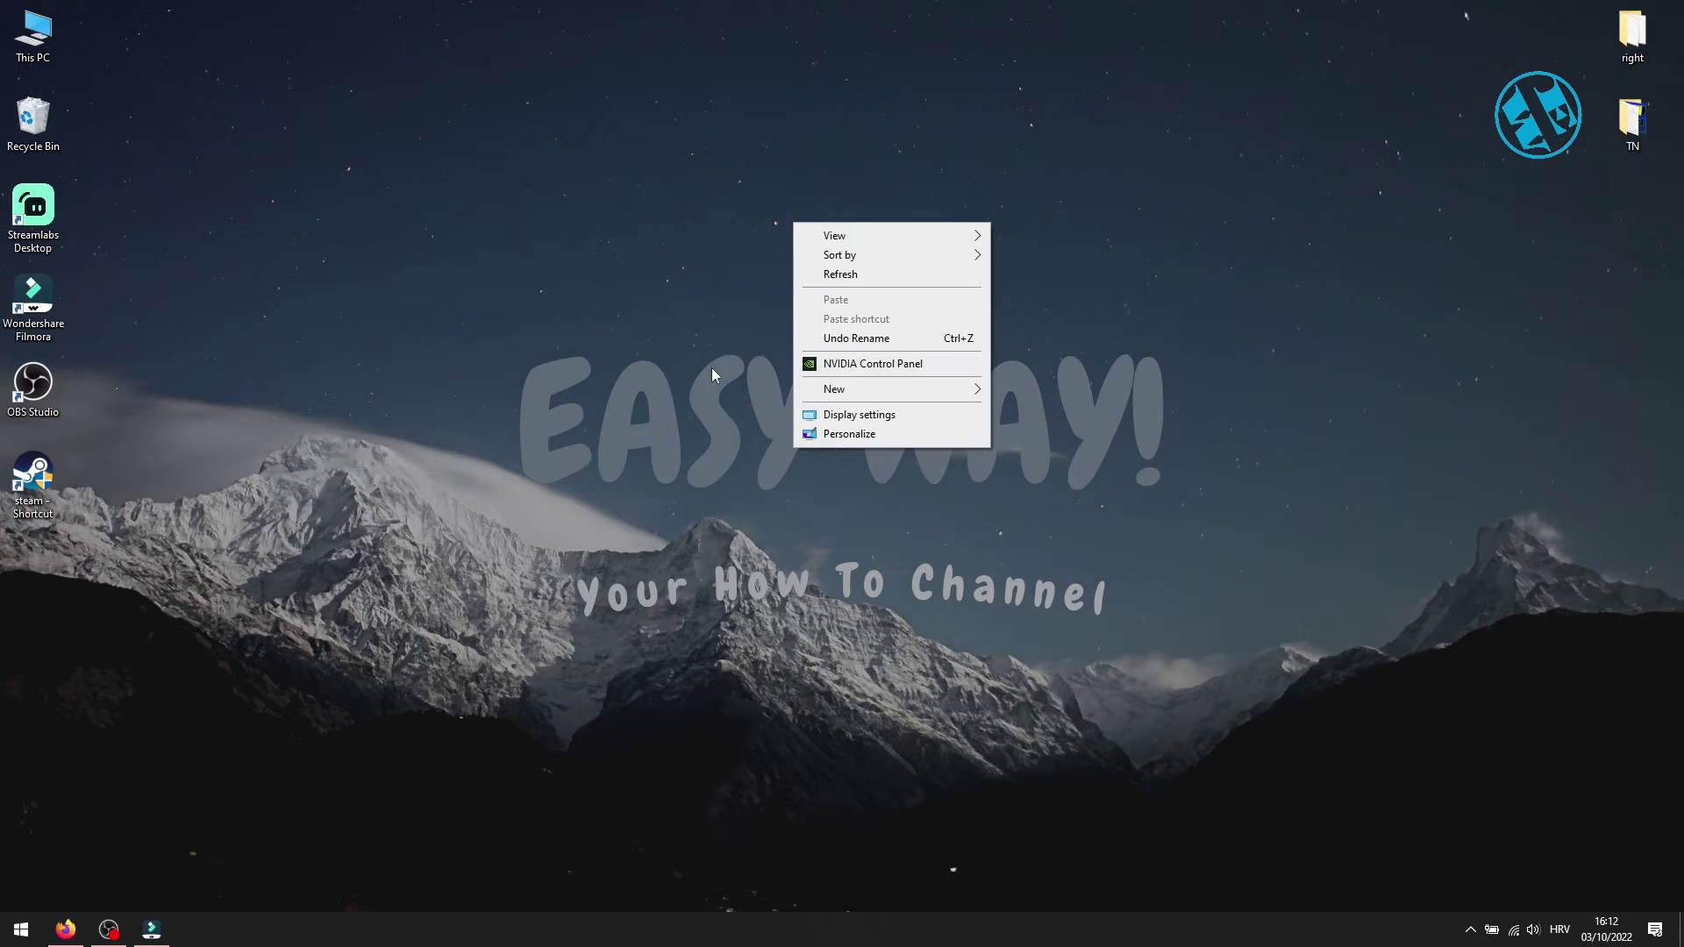
click(868, 369)
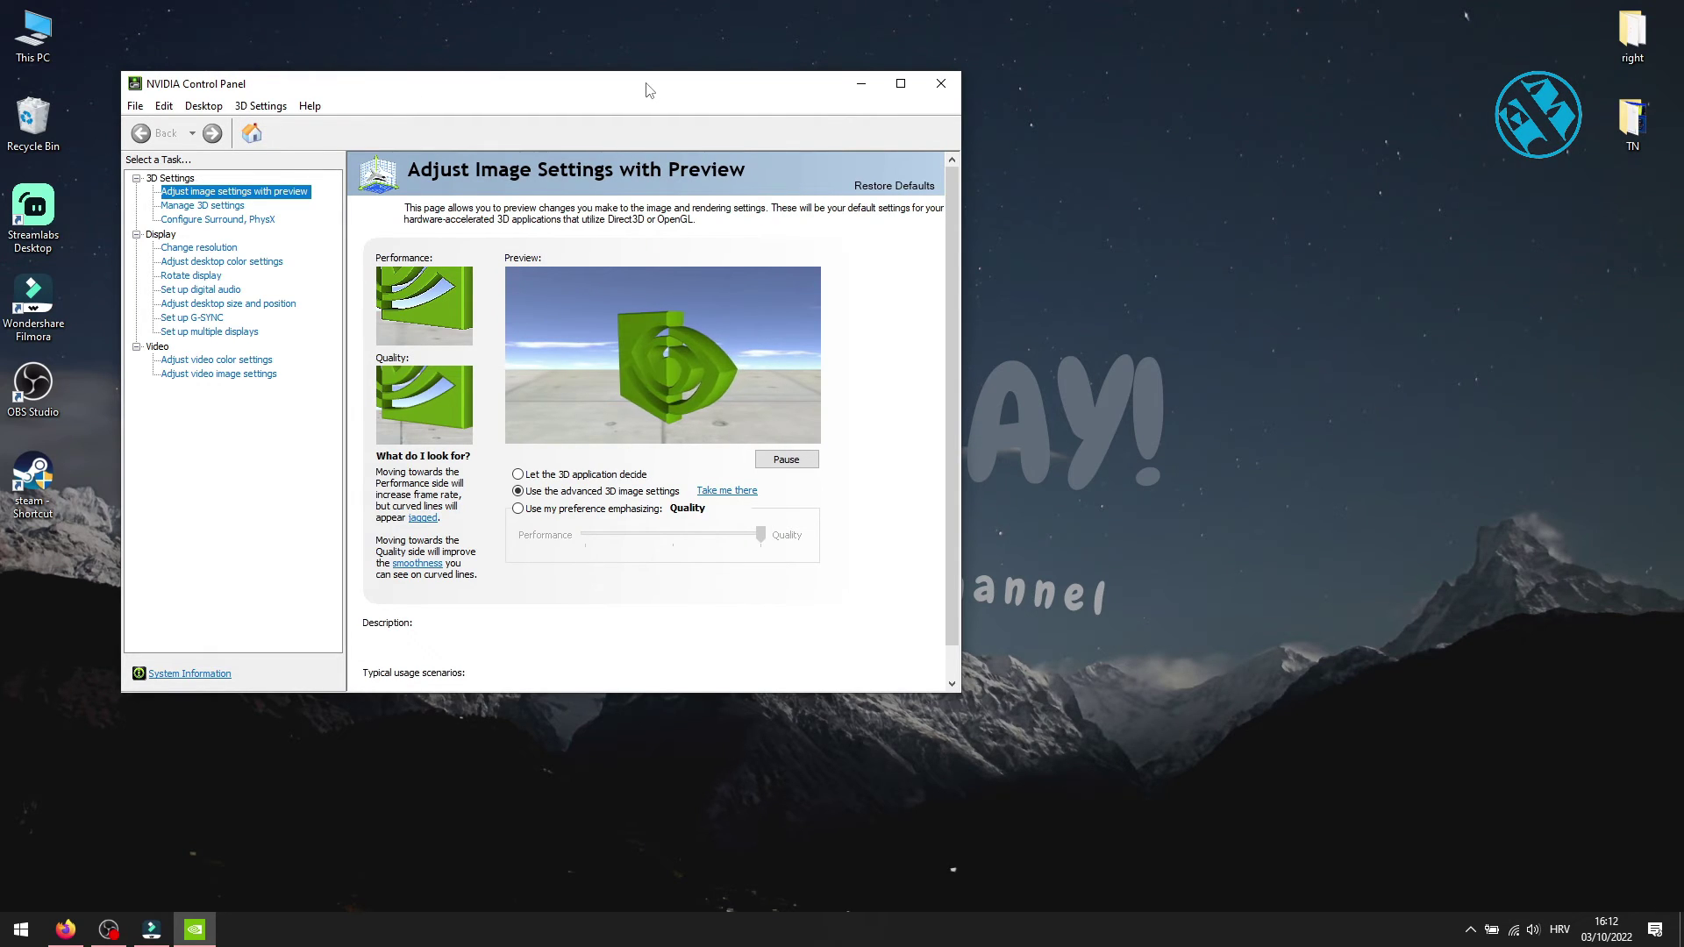
click(941, 86)
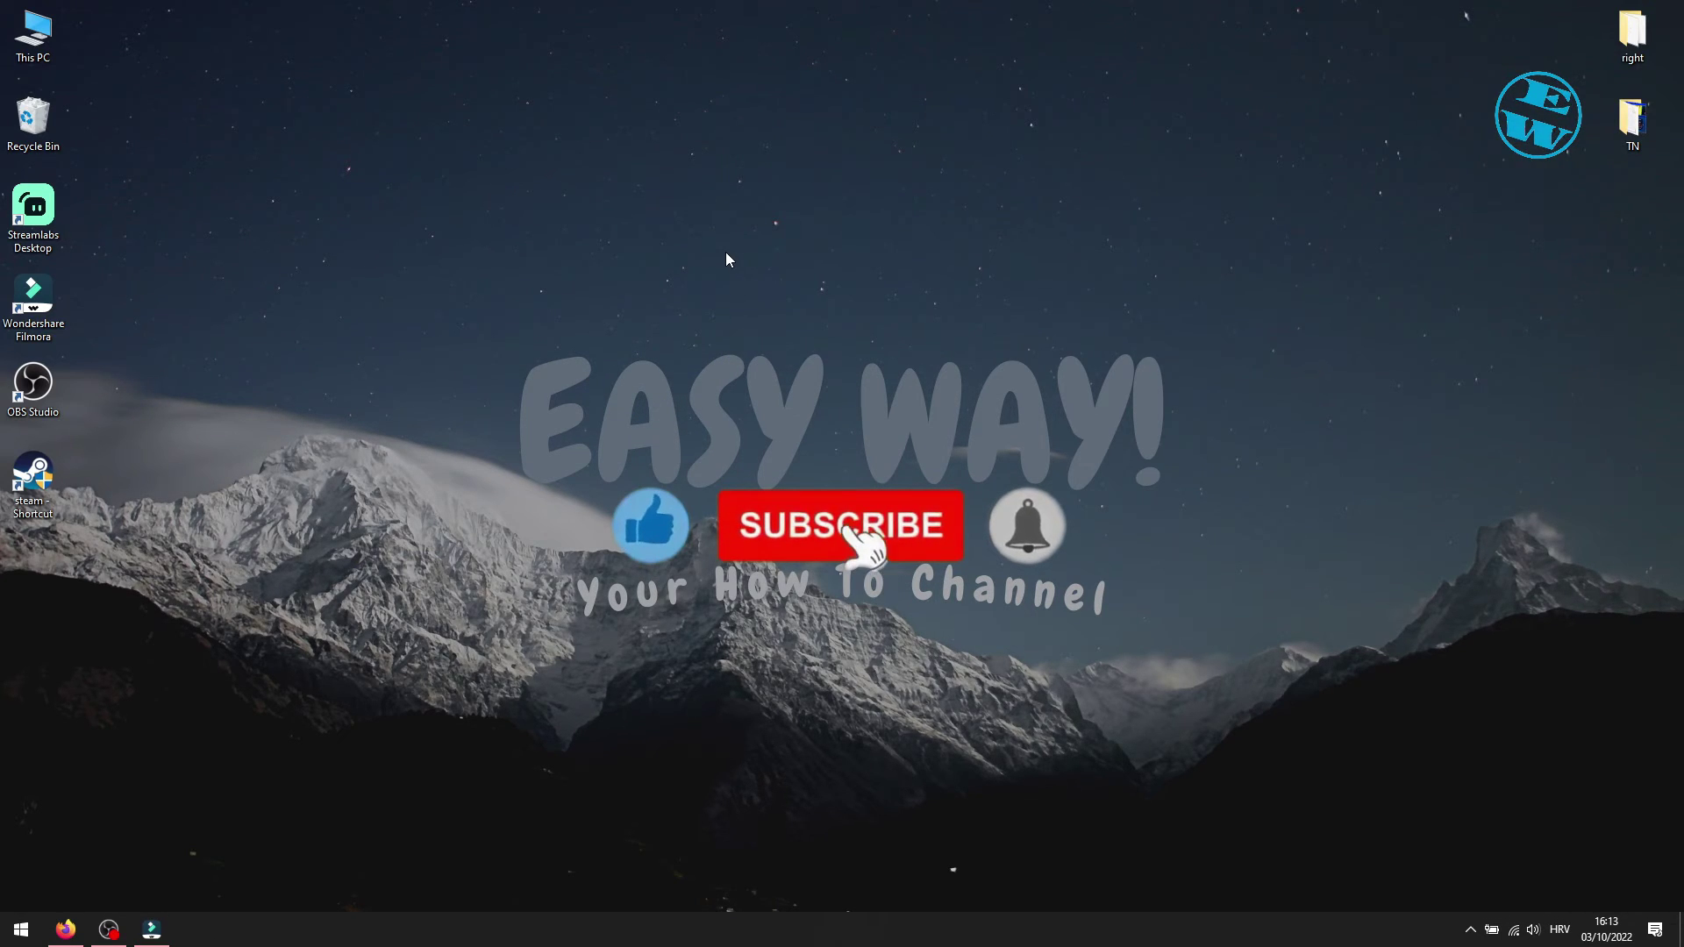
drag(379, 267, 1249, 565)
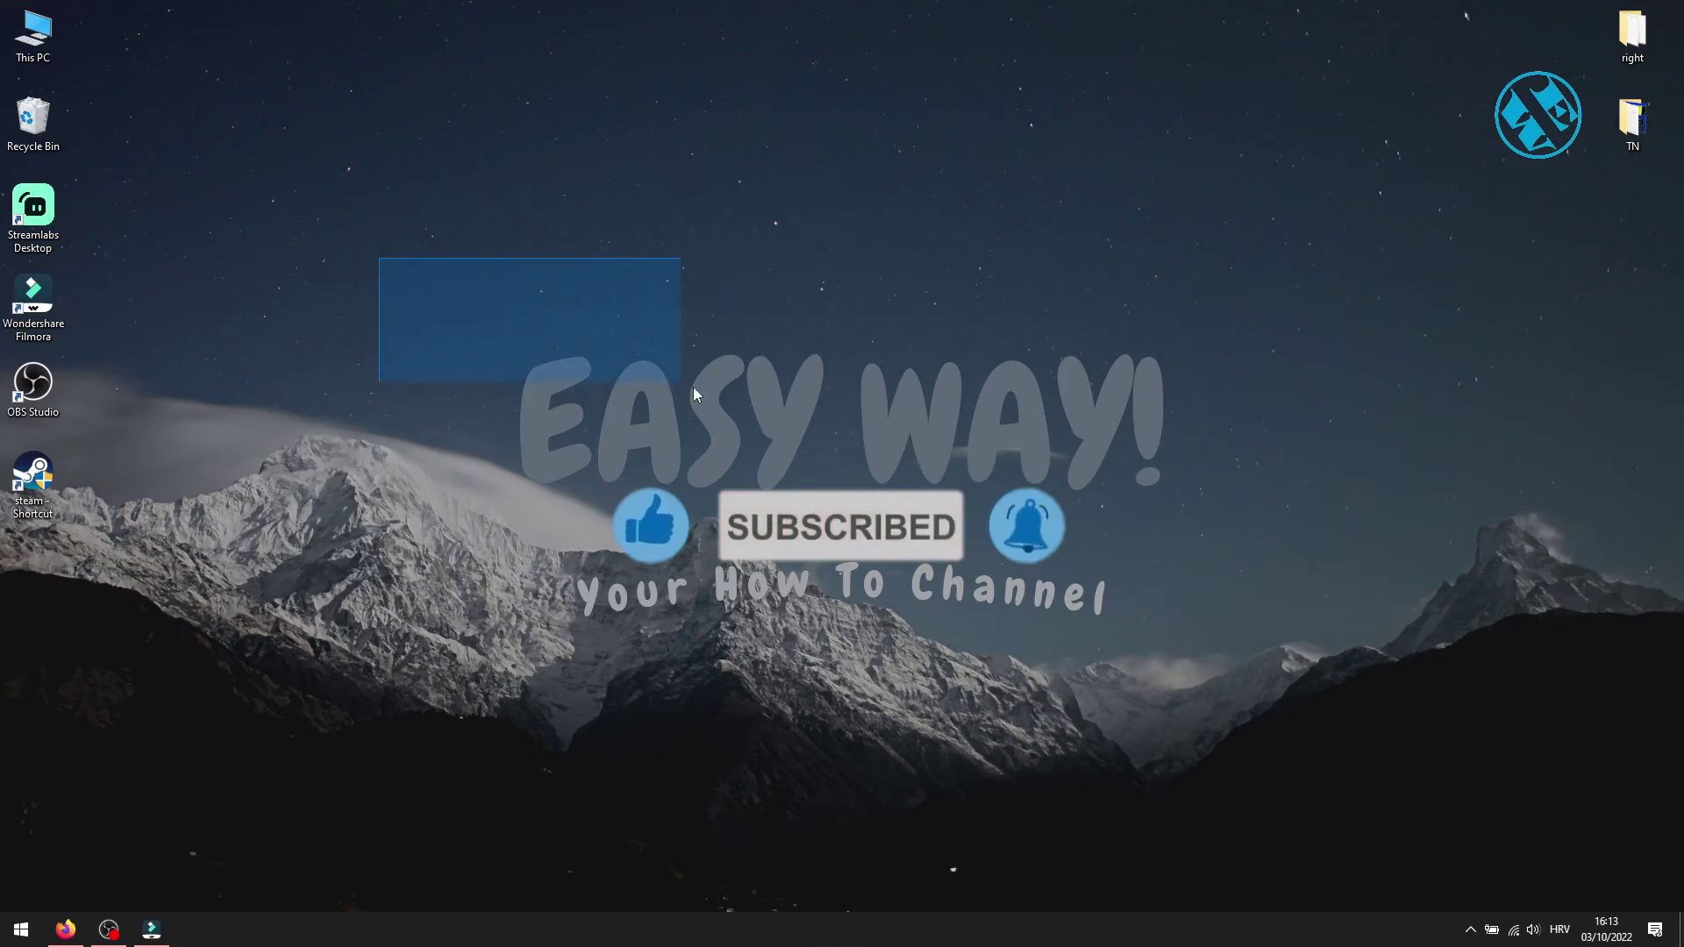